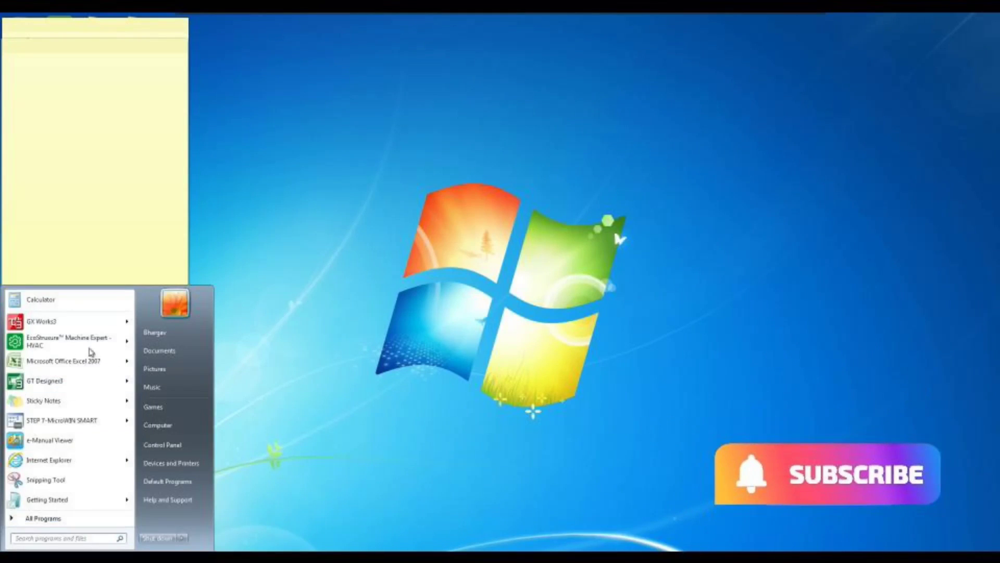
# Launch GX Works3 and start Read from PLC with FX5CPU as the CPU series
pyautogui.click(70, 319)
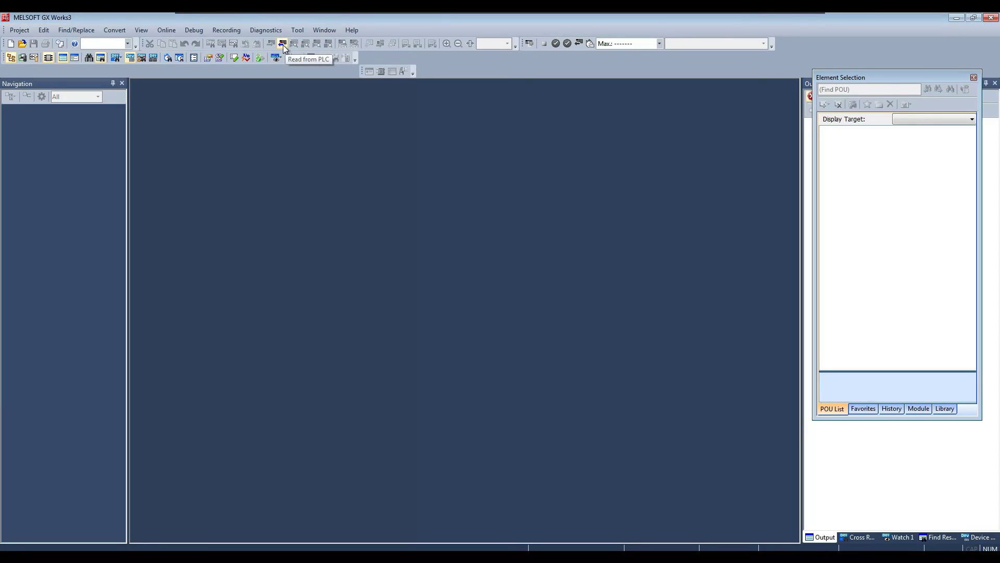
pyautogui.click(175, 33)
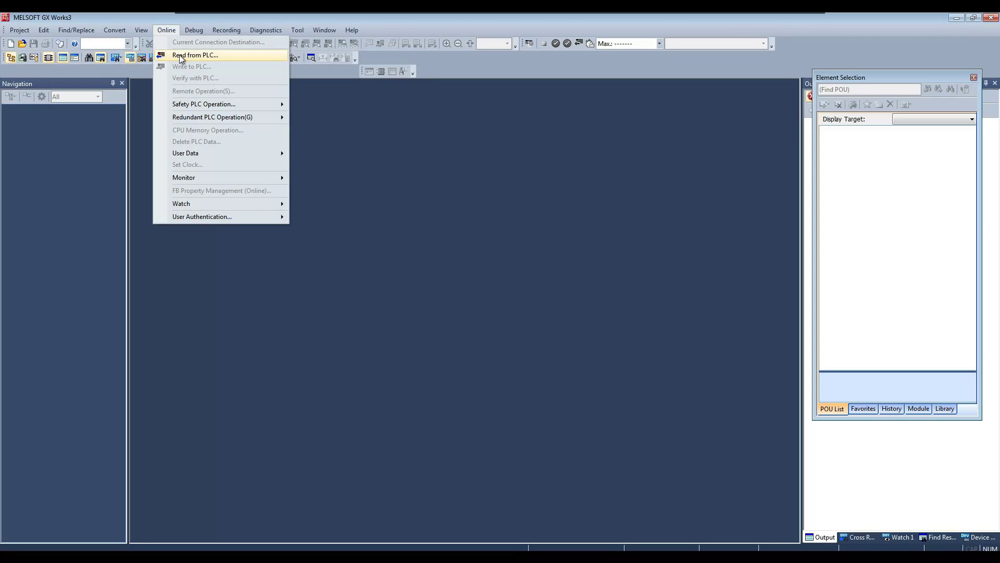
pyautogui.click(180, 55)
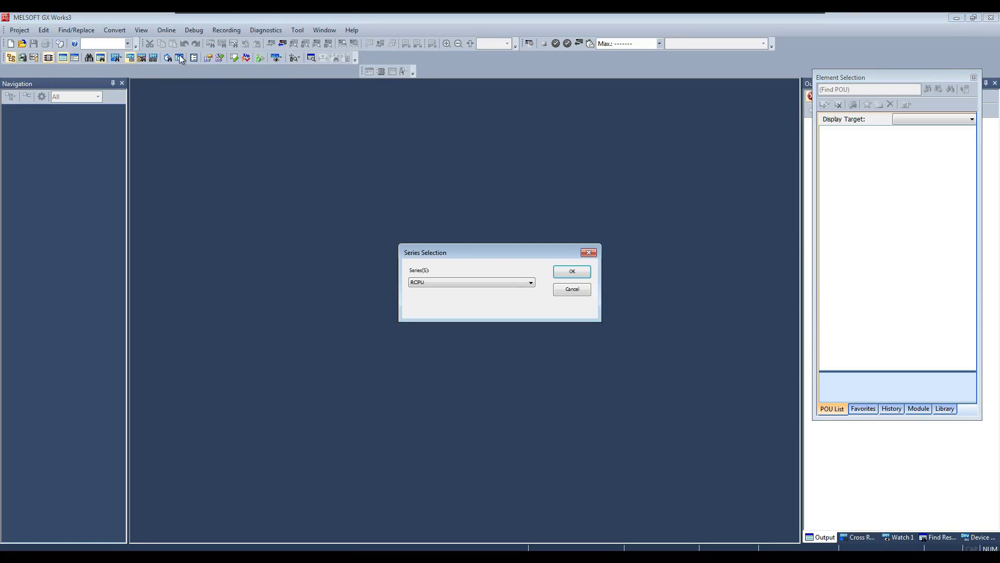
pyautogui.click(442, 282)
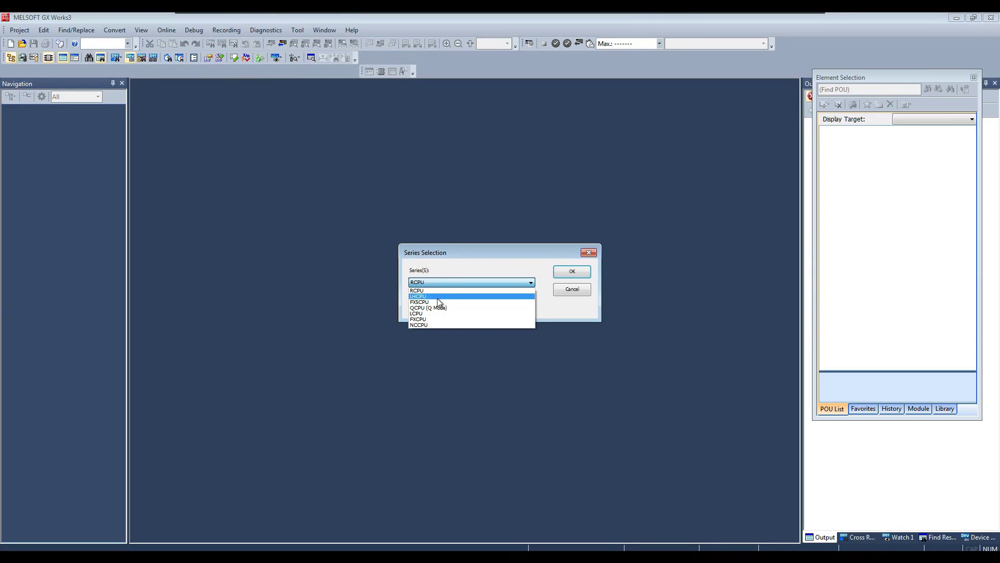
pyautogui.click(436, 301)
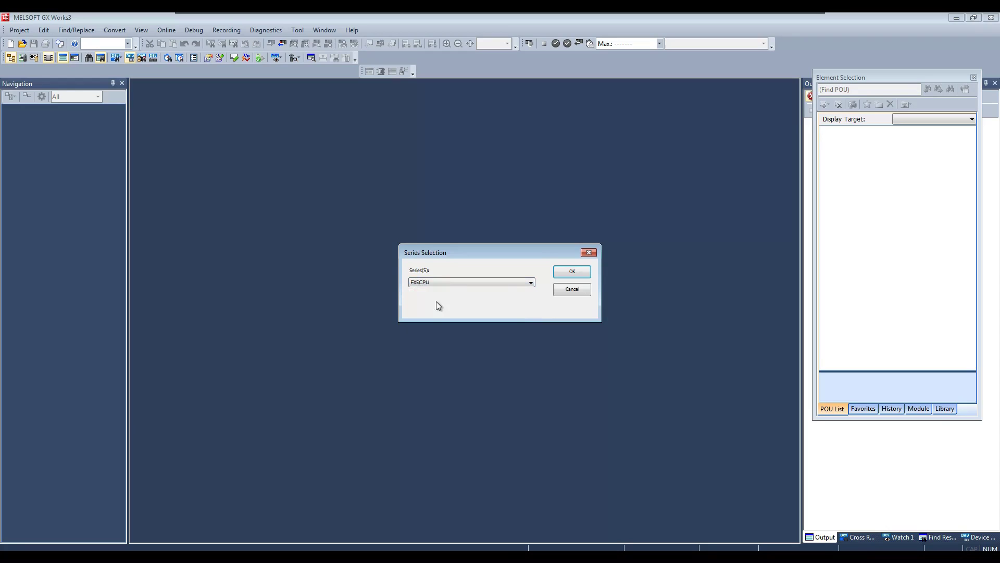
pyautogui.click(562, 270)
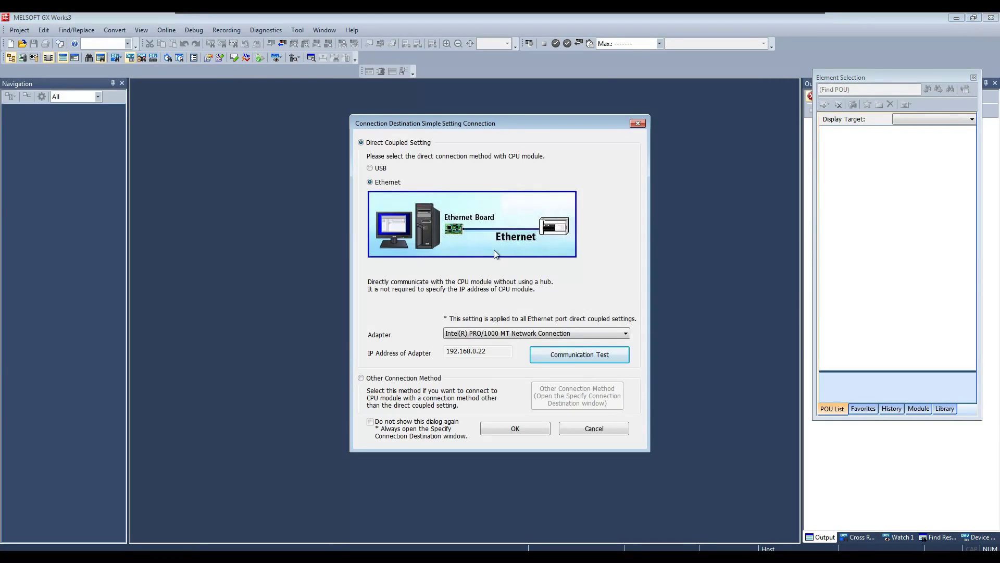
# Use the Intel PRO/1000 MT adapter, pass the communication test, and accept the connection settings
pyautogui.click(500, 333)
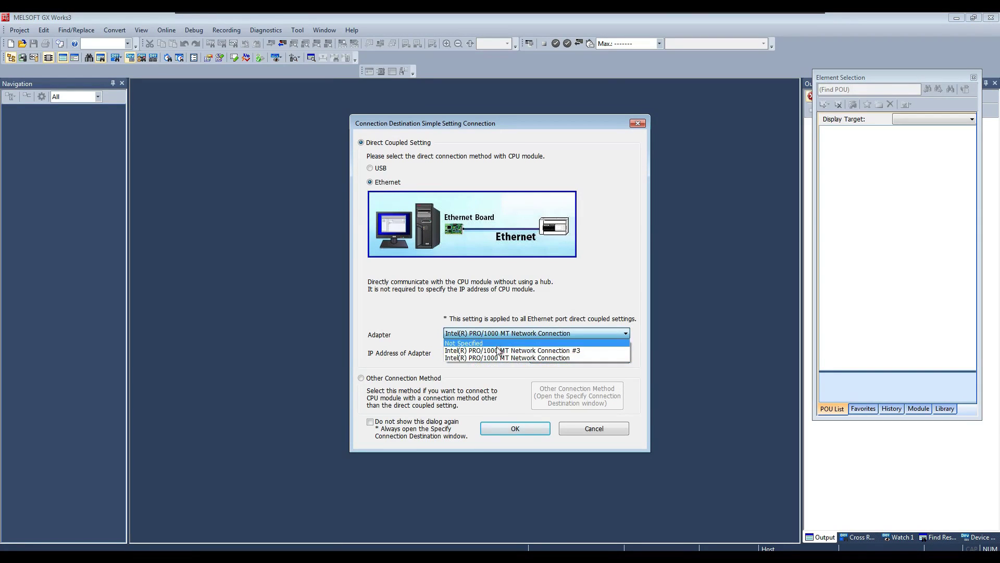
pyautogui.click(496, 358)
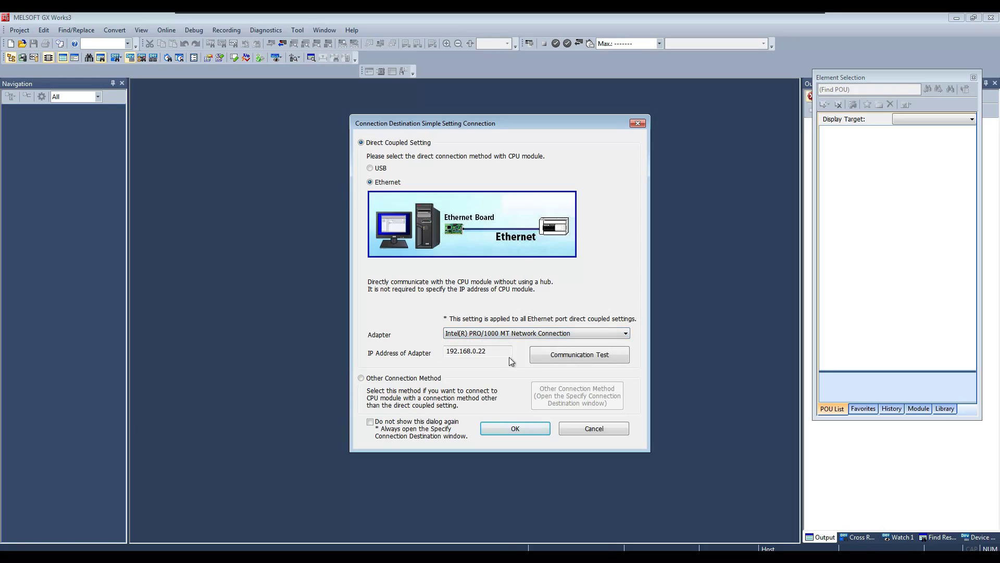
pyautogui.click(549, 358)
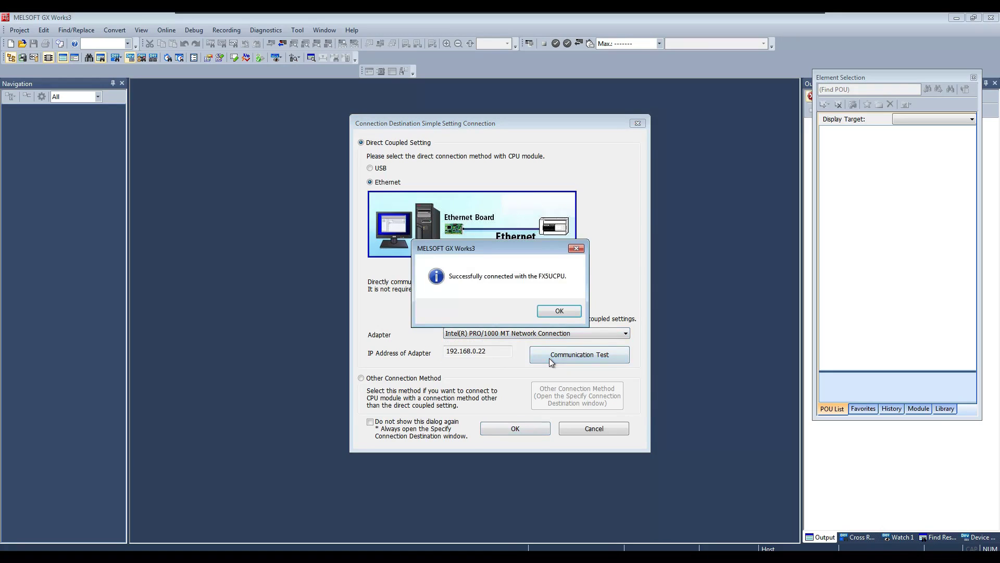
pyautogui.click(549, 311)
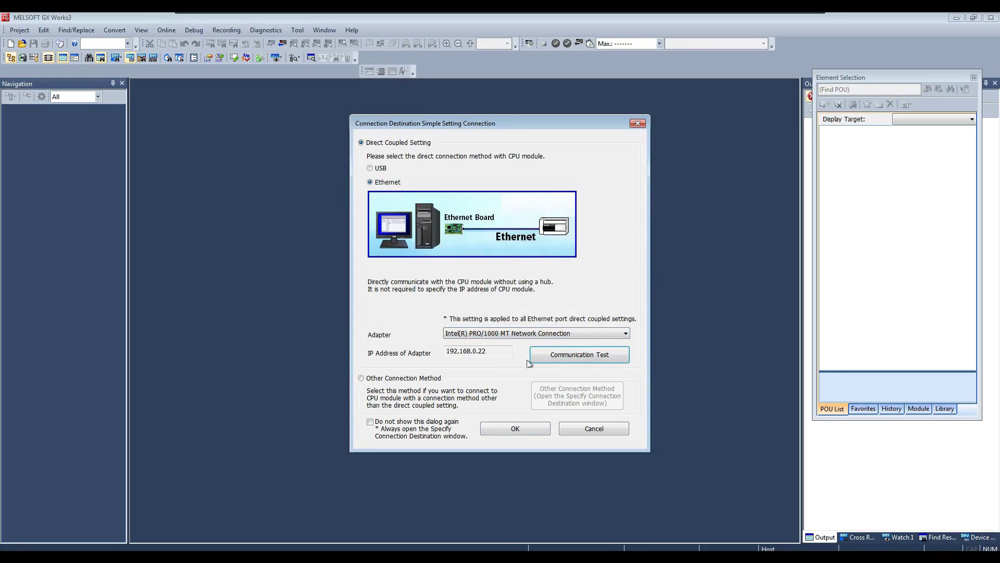
pyautogui.click(513, 428)
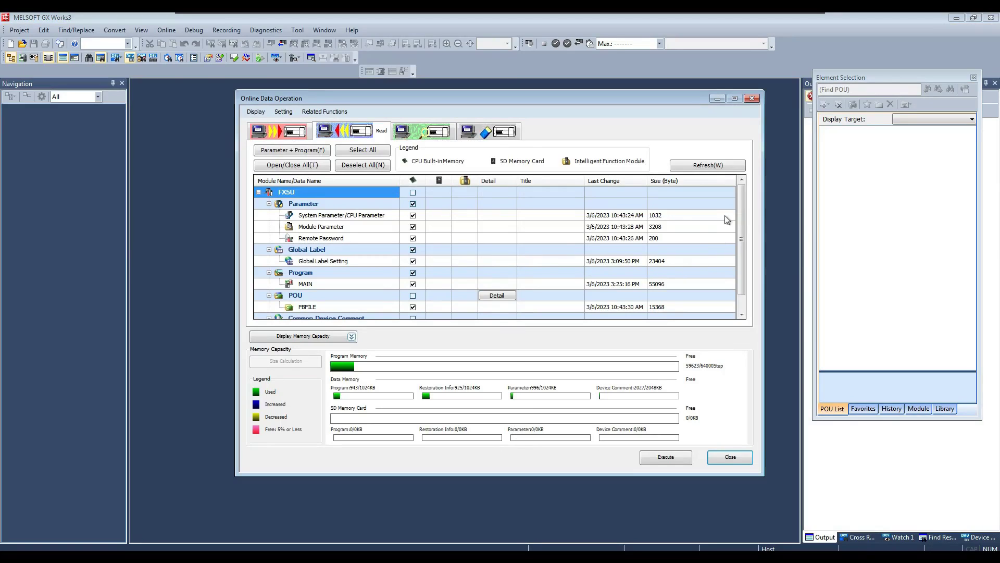
# Select all FX5U data, including parameters, labels, MAIN, POUs and comments, and read it from the PLC
pyautogui.scroll(-1, 740, 247)
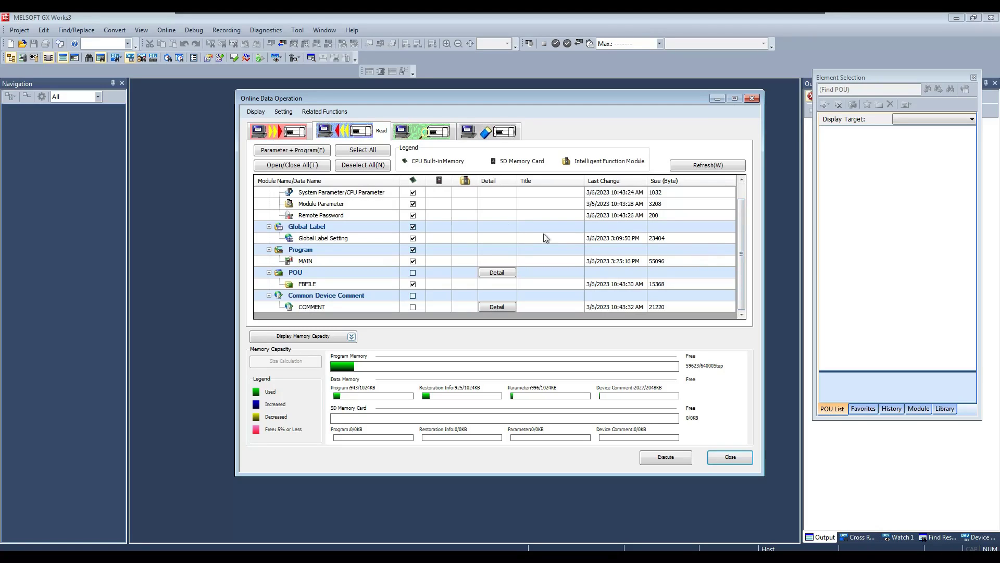
pyautogui.moveTo(740, 254); pyautogui.dragTo(736, 239)
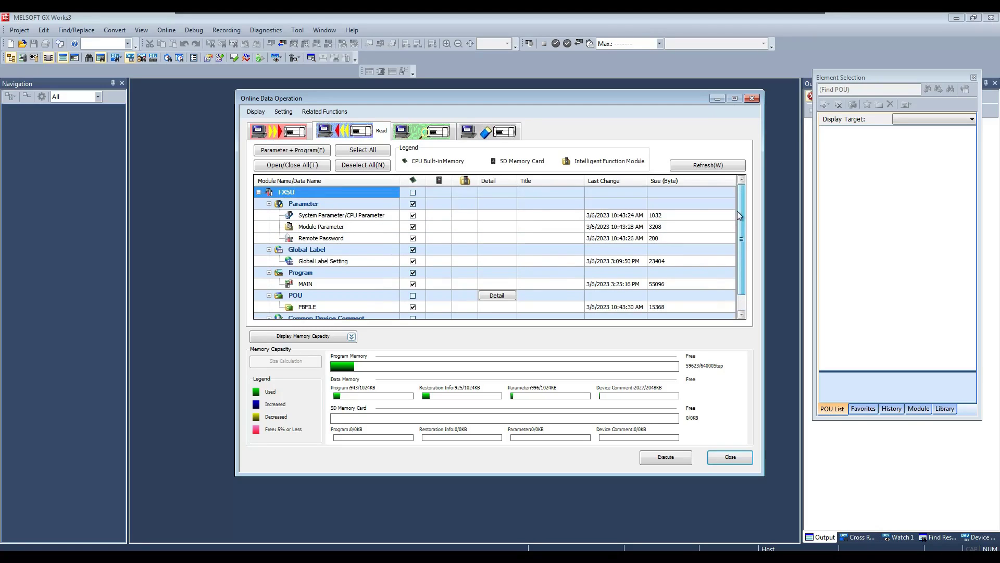
pyautogui.click(412, 192)
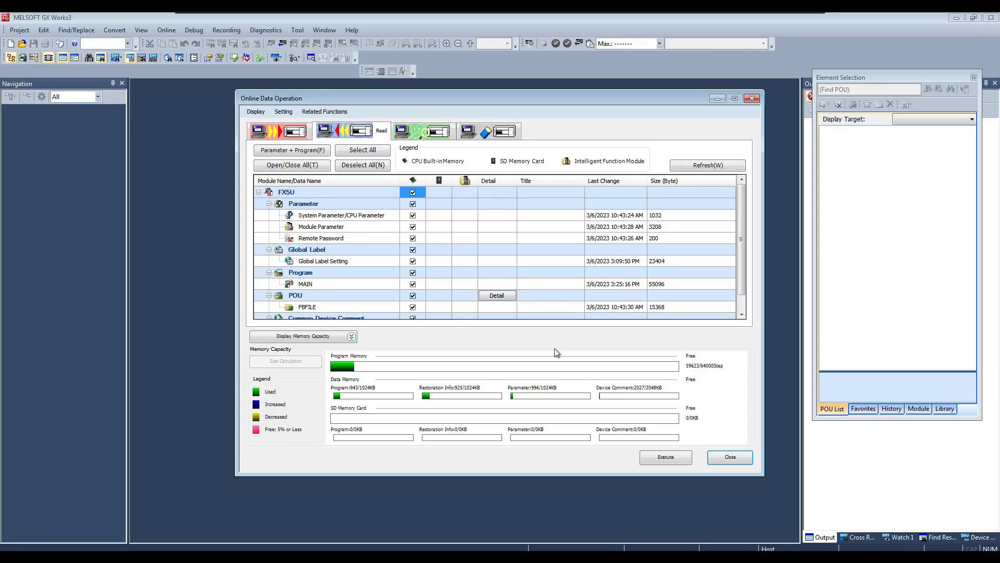
pyautogui.click(659, 464)
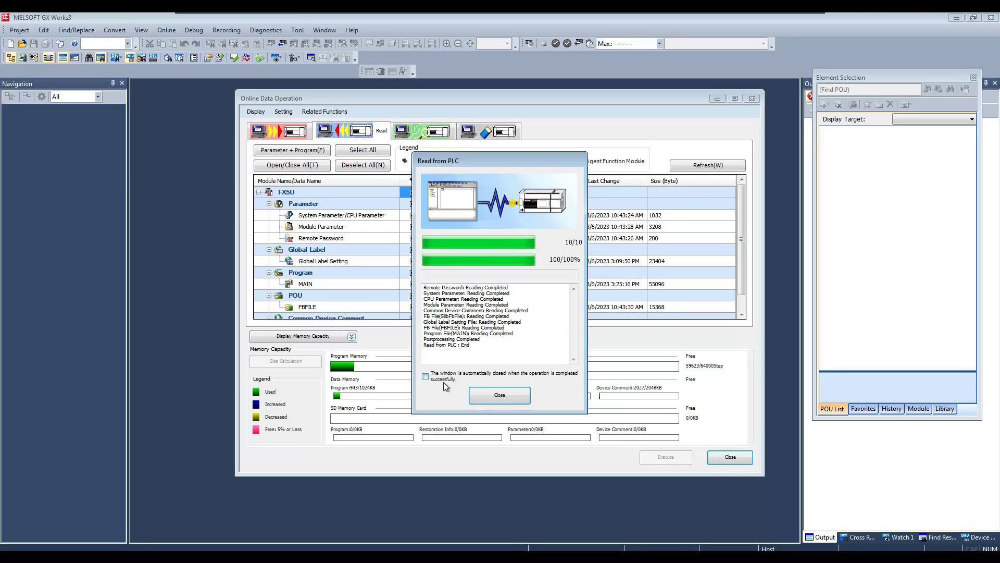
# Close the read windows, expand MAIN, Device, Parameter and FX5UCPU, and open CPU Parameter
pyautogui.click(479, 397)
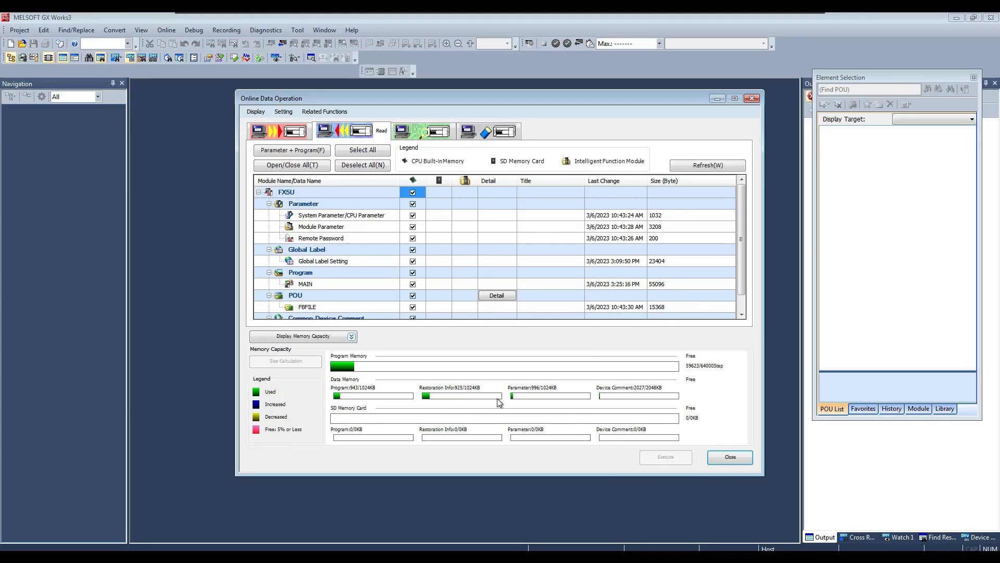
pyautogui.click(728, 462)
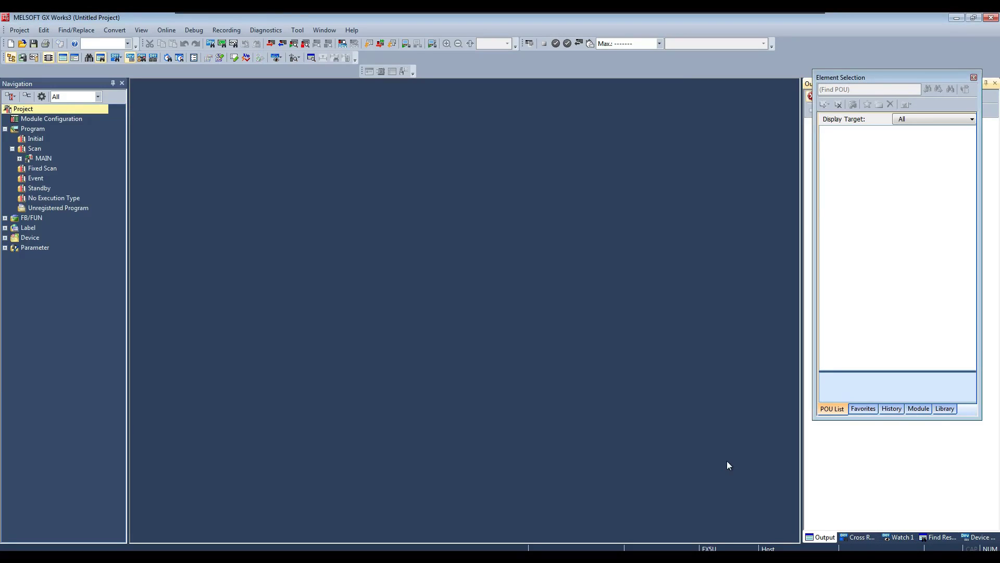
pyautogui.click(17, 158)
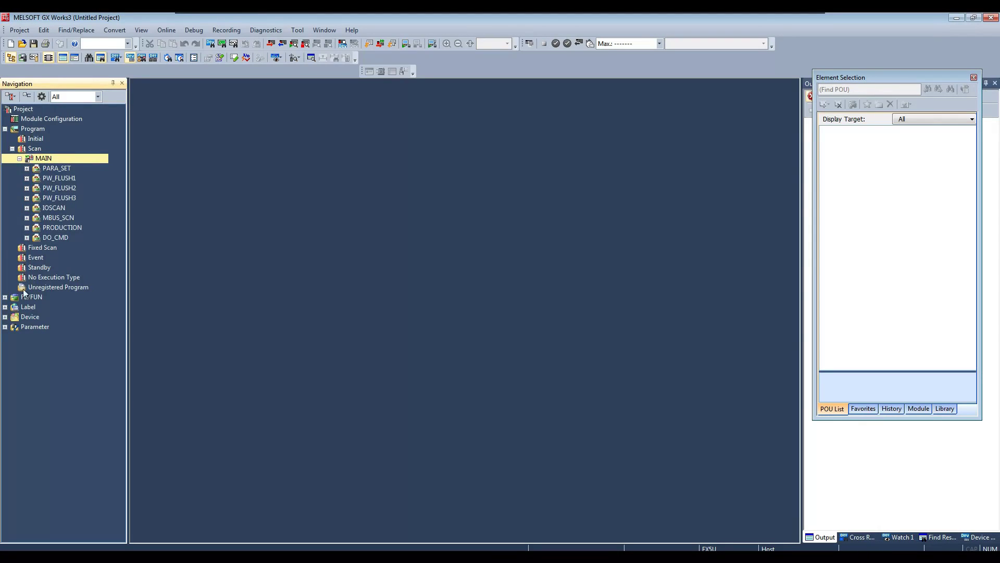
pyautogui.click(5, 317)
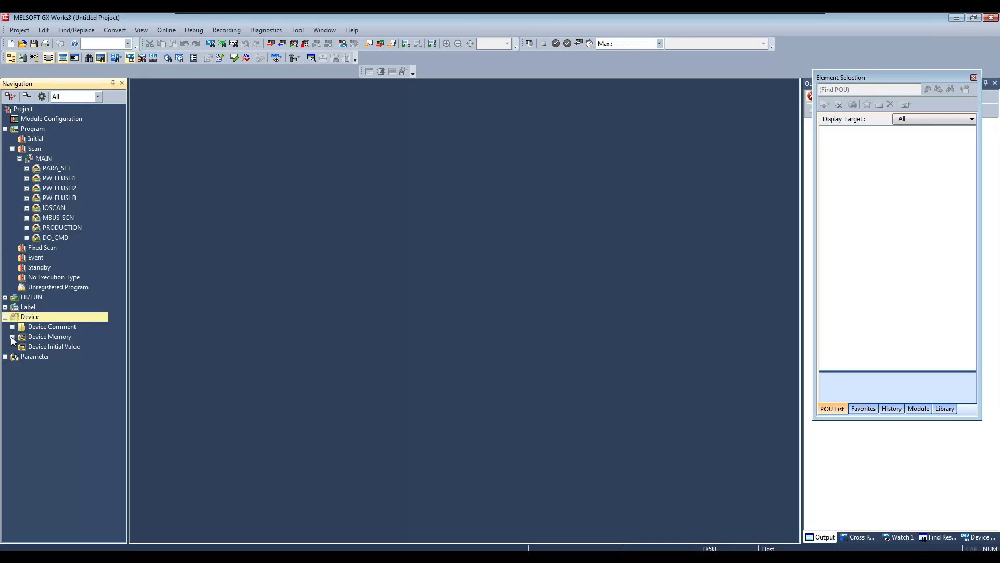
pyautogui.click(5, 356)
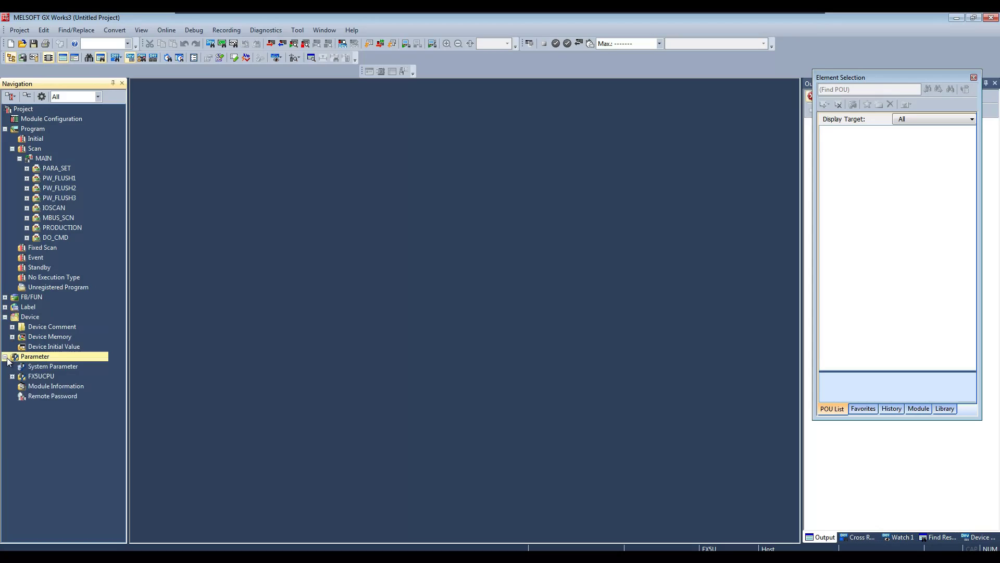
pyautogui.click(12, 376)
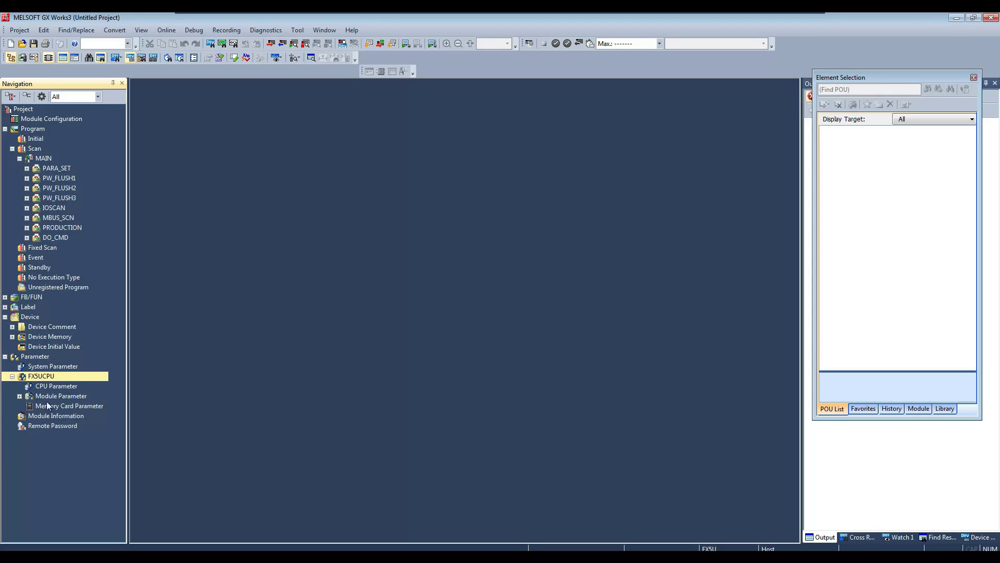
pyautogui.doubleClick(58, 386)
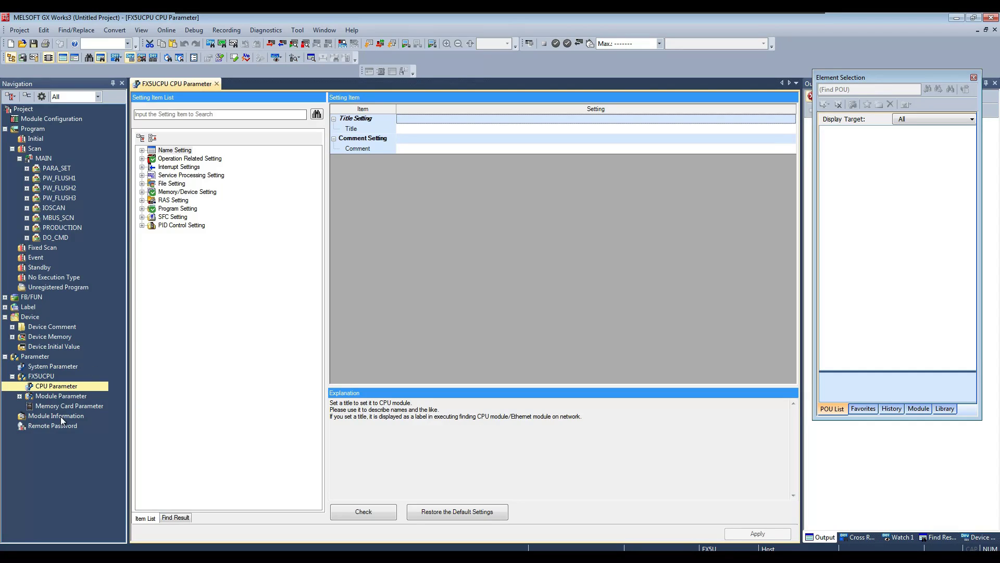
# Open the Ethernet Port module parameters to check IP 192.168.0.10 and gateway 192.168.0.21
pyautogui.click(20, 396)
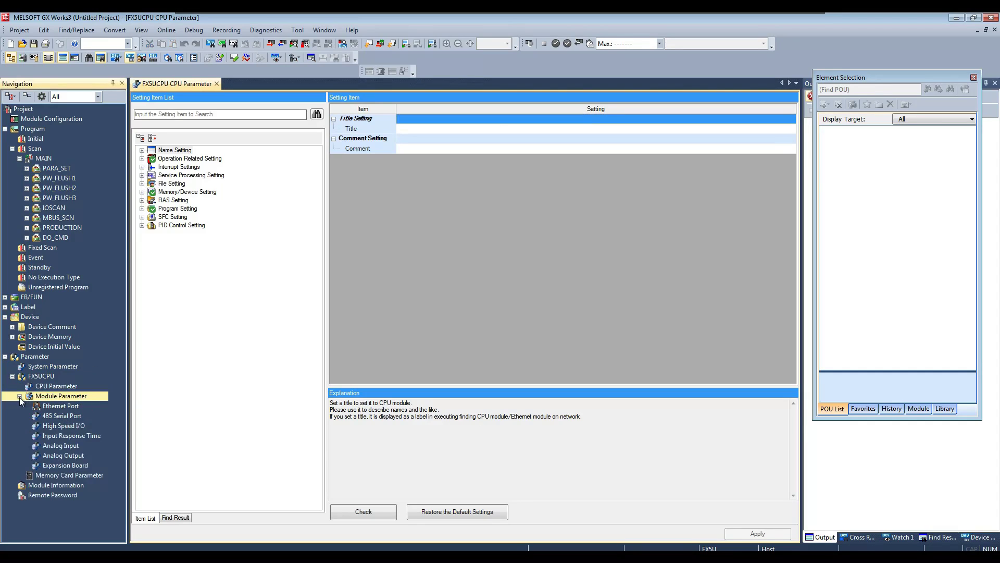
pyautogui.doubleClick(61, 406)
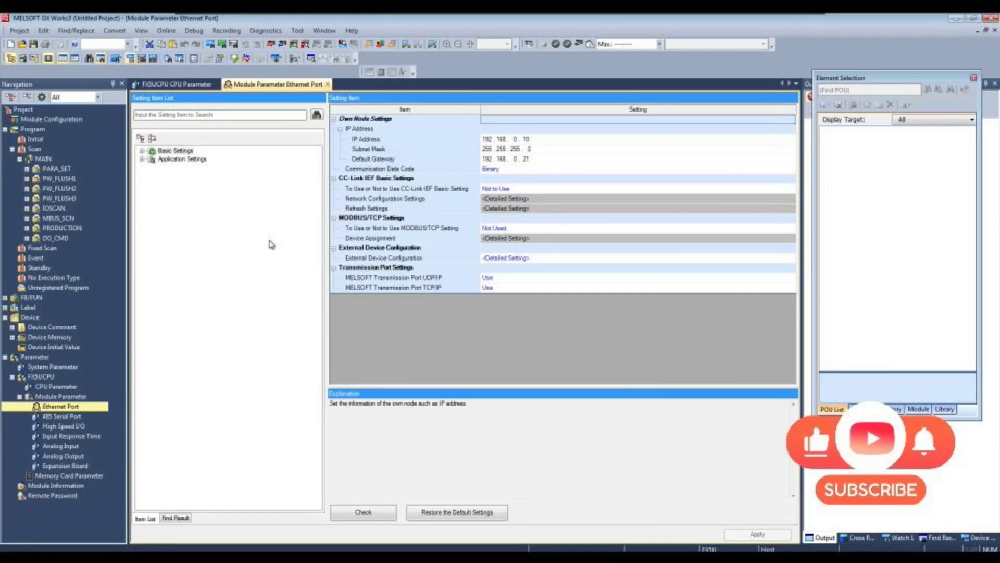
# Save As UPLOAD_TEST into a new desktop folder FX5U, declining file compression
pyautogui.click(23, 31)
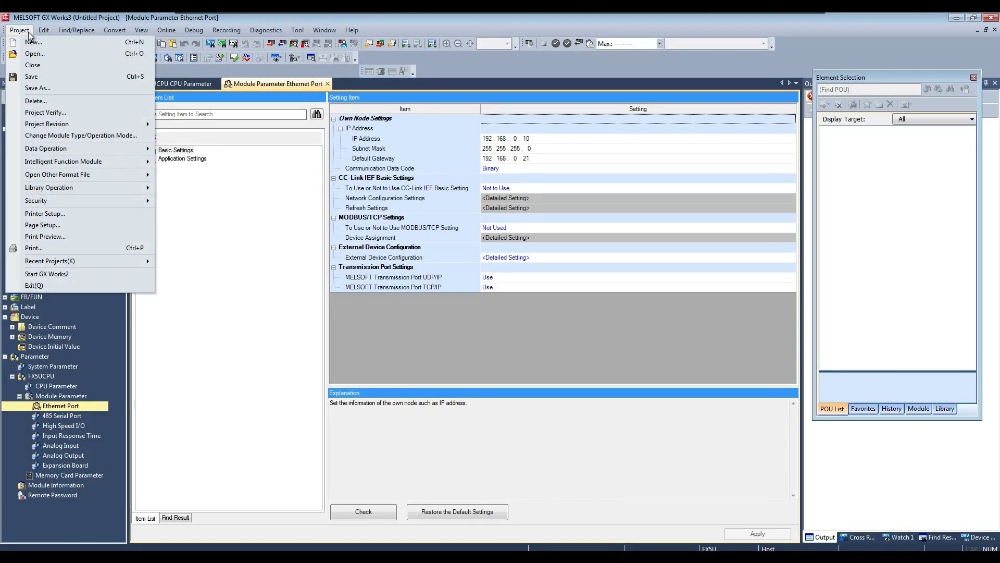
pyautogui.click(54, 87)
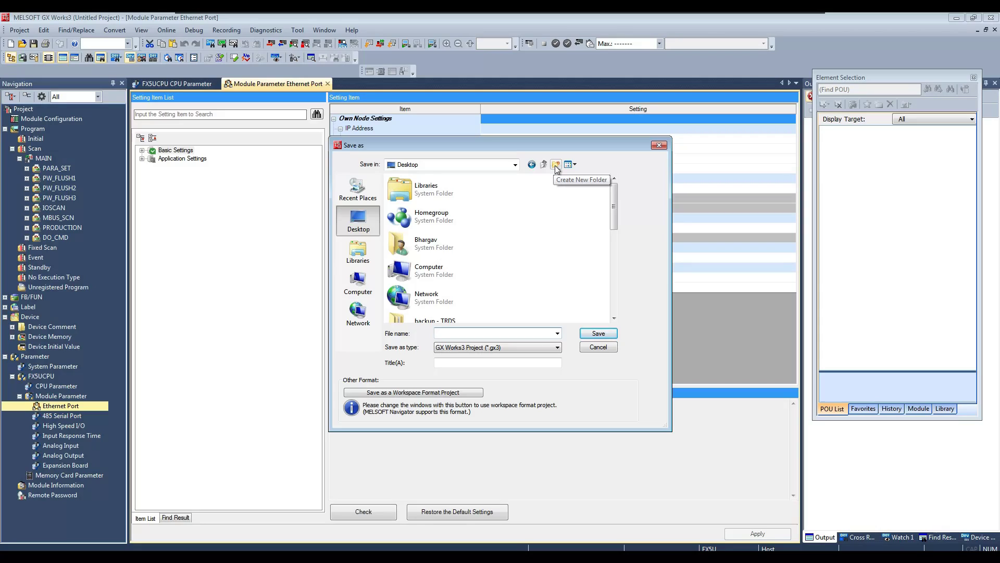
pyautogui.click(481, 334)
pyautogui.write('UPLOAD_TEST')
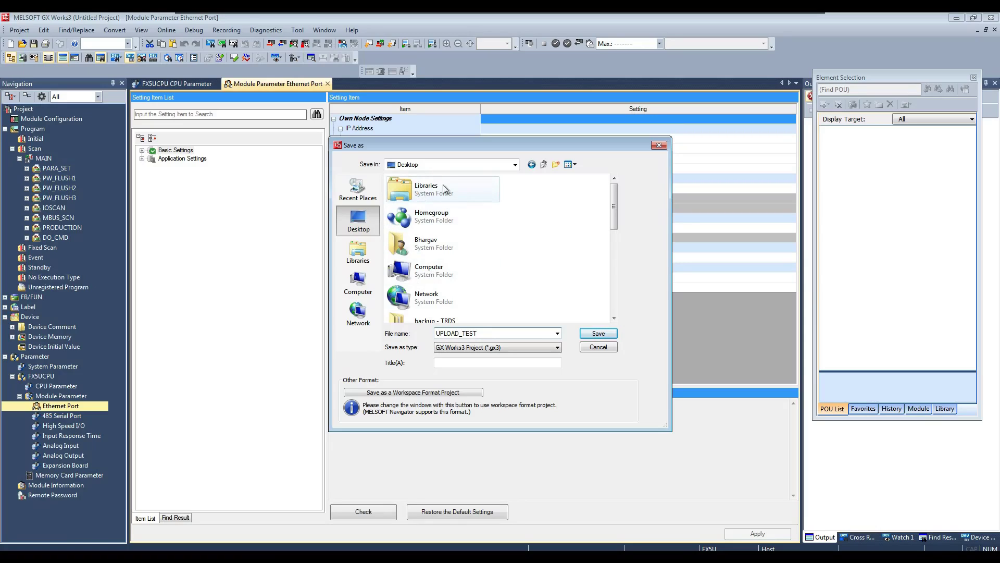
pyautogui.click(556, 164)
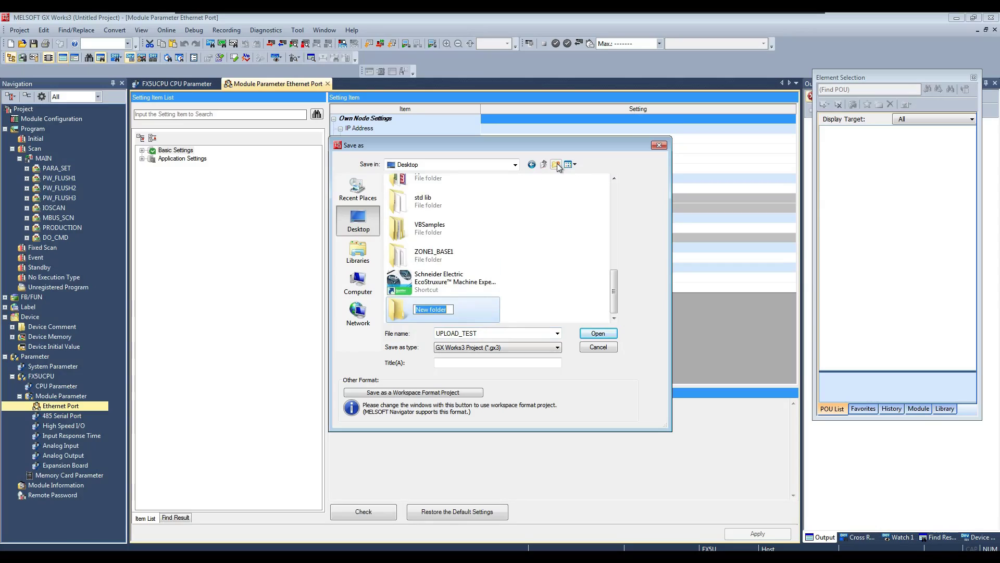
pyautogui.write('FX5U')
pyautogui.press('Return')
pyautogui.press('Return')
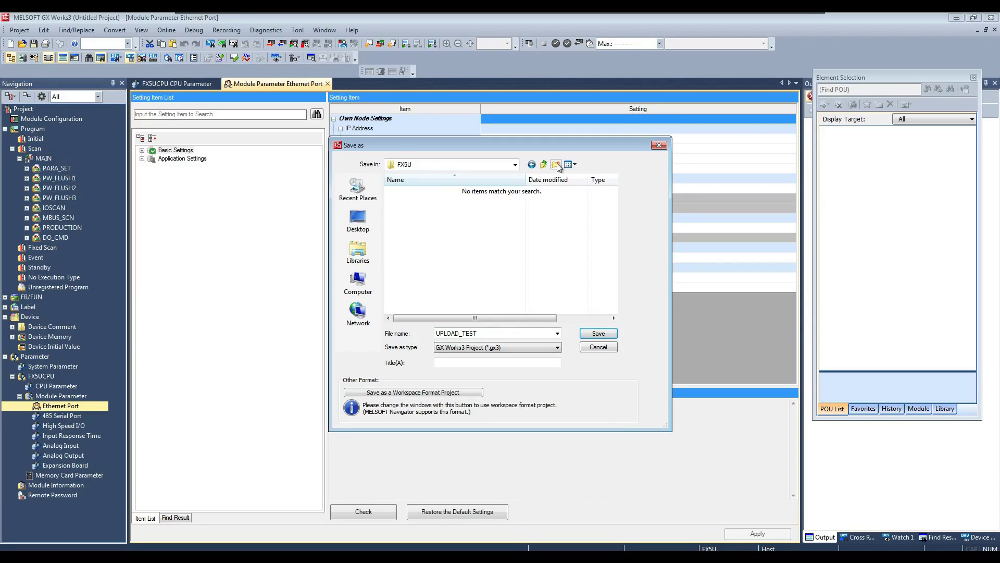
pyautogui.click(609, 335)
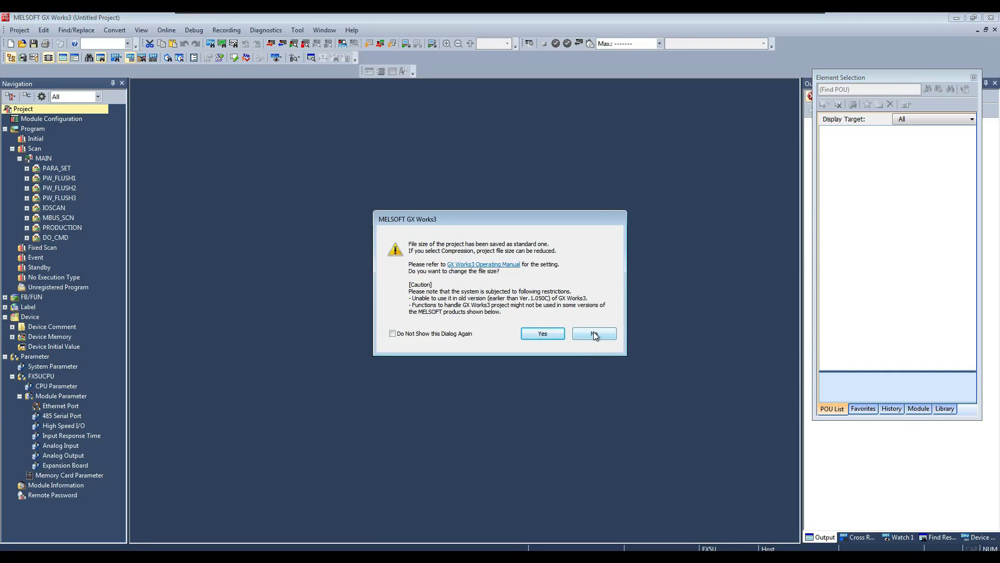
pyautogui.click(594, 333)
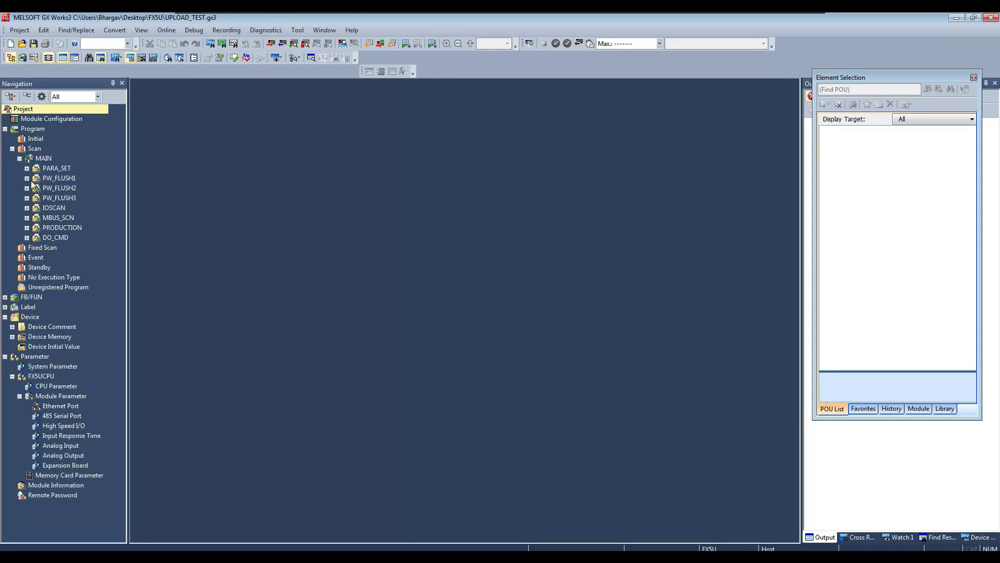
# Expand IOSCAN and open its ProgramBody in the ladder editor
pyautogui.click(27, 208)
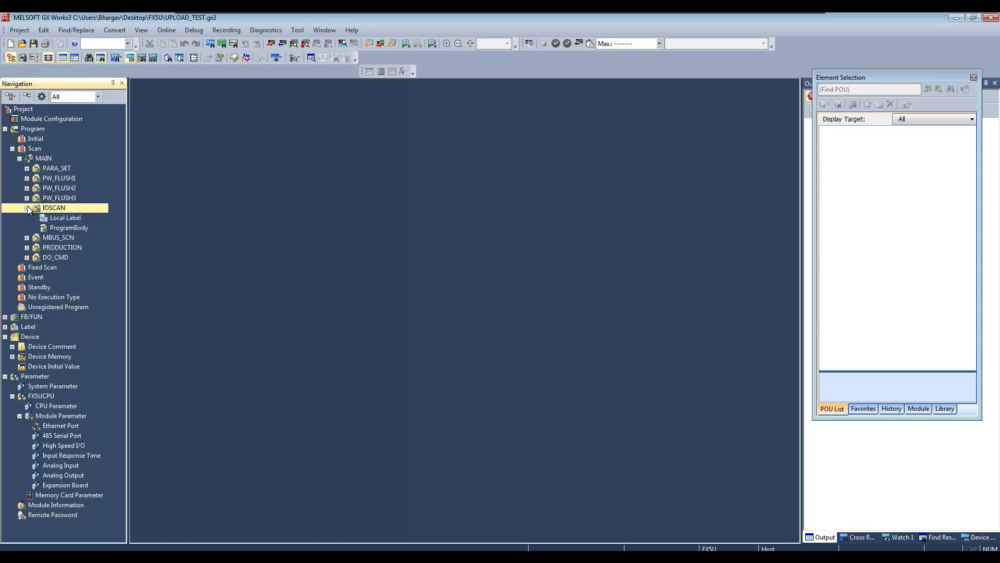
pyautogui.doubleClick(66, 228)
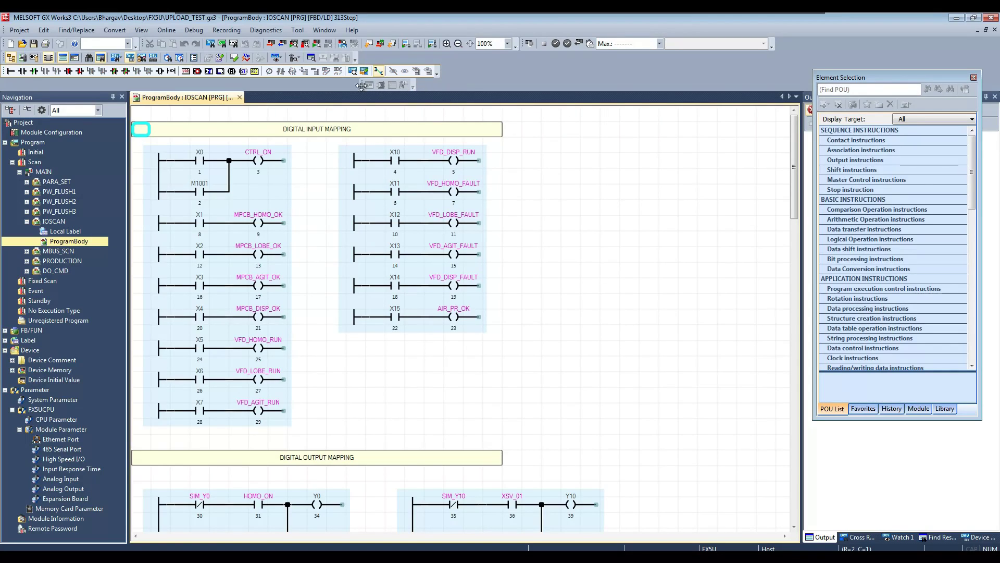
# Monitor all windows live, scroll through the IOSCAN rungs and back, and close Element Selection
pyautogui.click(294, 44)
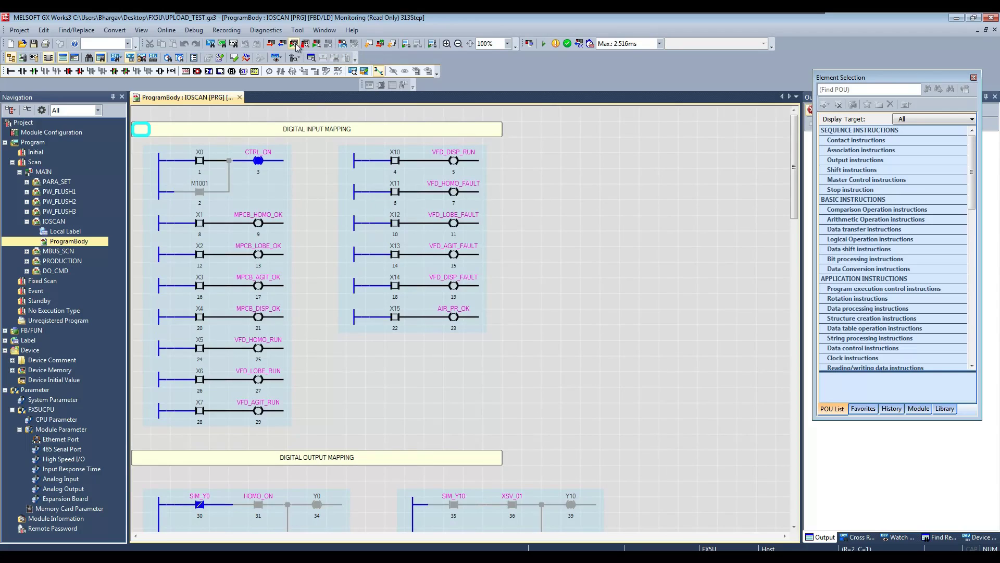
pyautogui.scroll(-4, 306, 190)
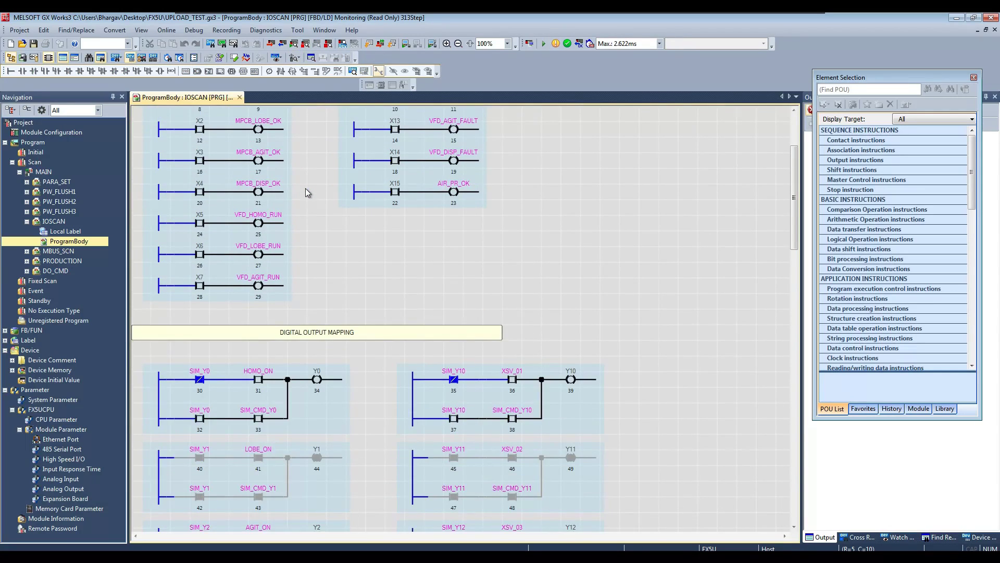
pyautogui.scroll(-3, 306, 191)
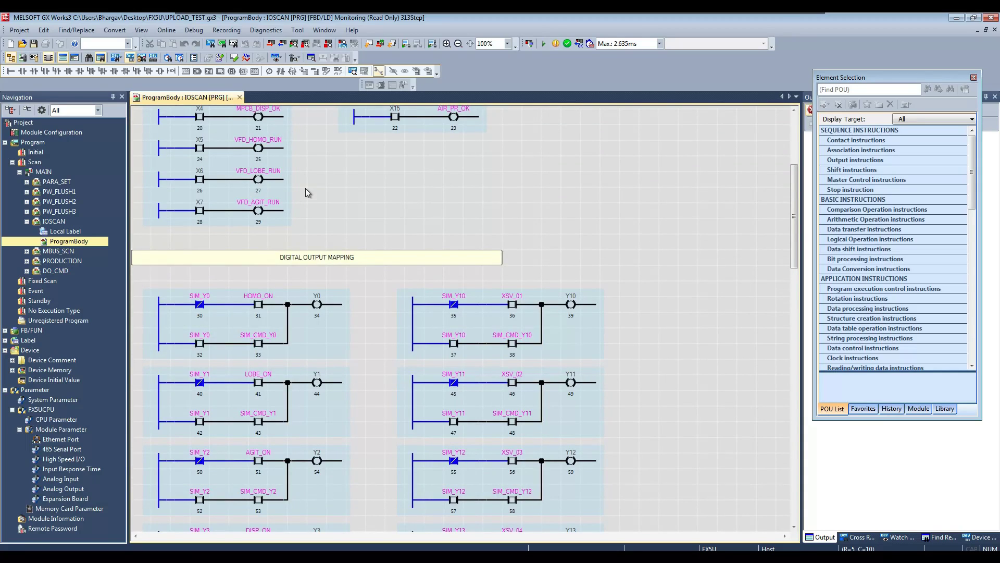
pyautogui.scroll(5, 308, 193)
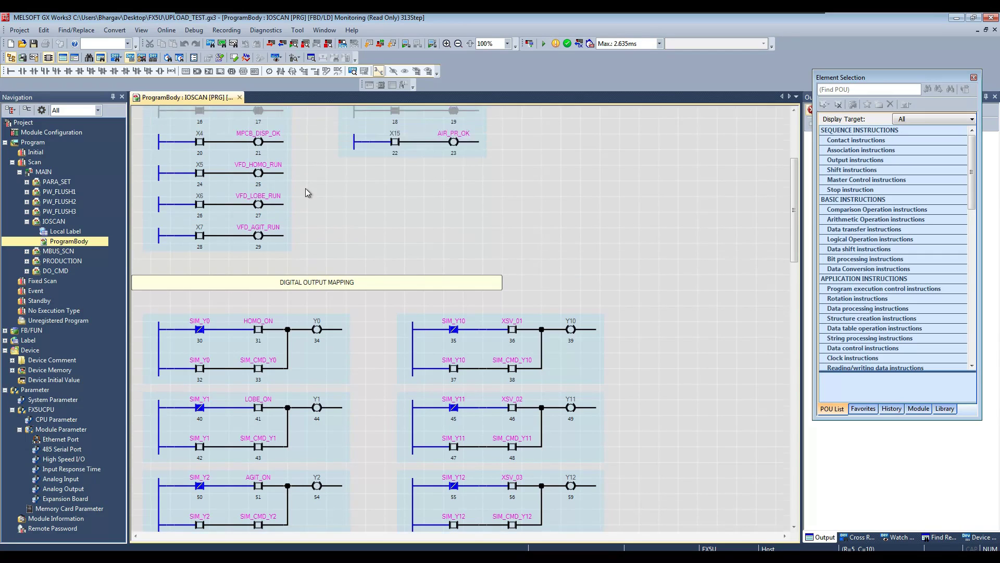
pyautogui.scroll(3, 307, 193)
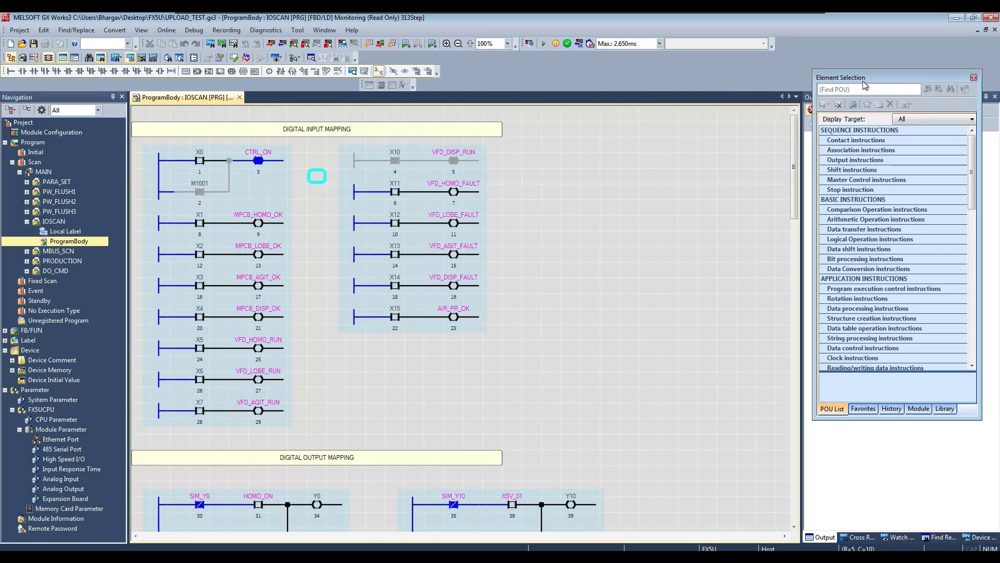
pyautogui.click(973, 78)
pyautogui.click(590, 285)
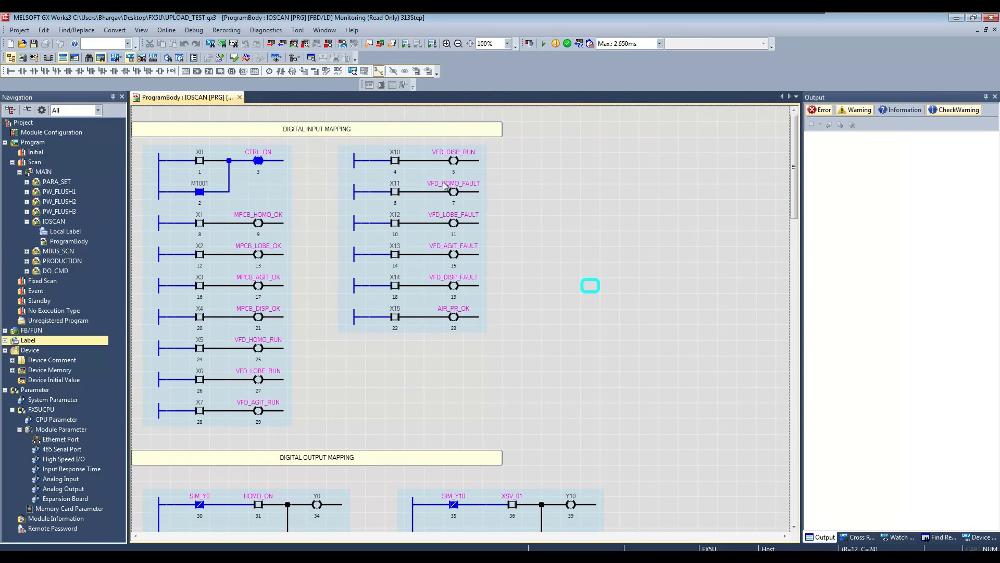
# Stop monitoring, make the first-rung M1001 contact normally closed, and request an online program change
pyautogui.click(328, 44)
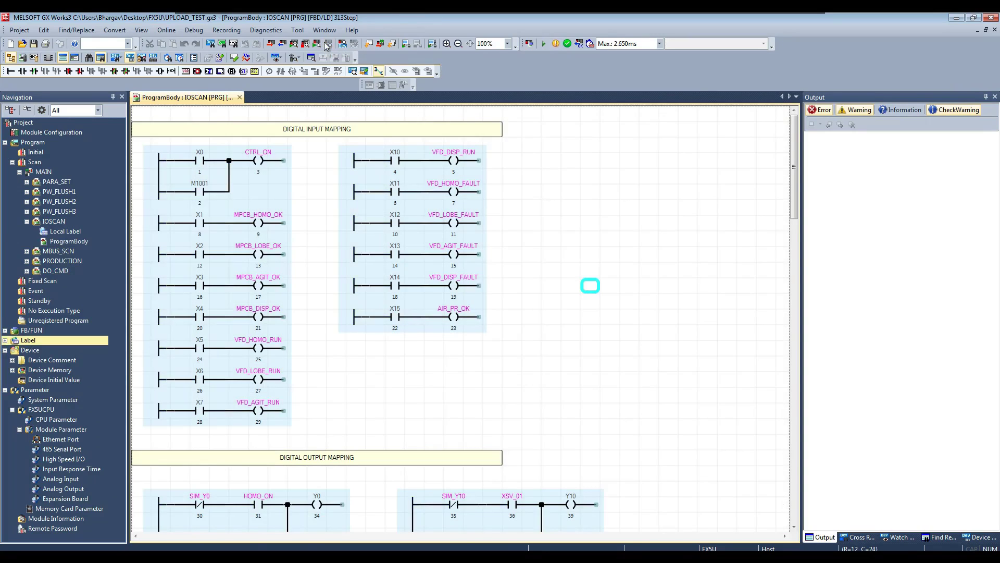
pyautogui.click(204, 194)
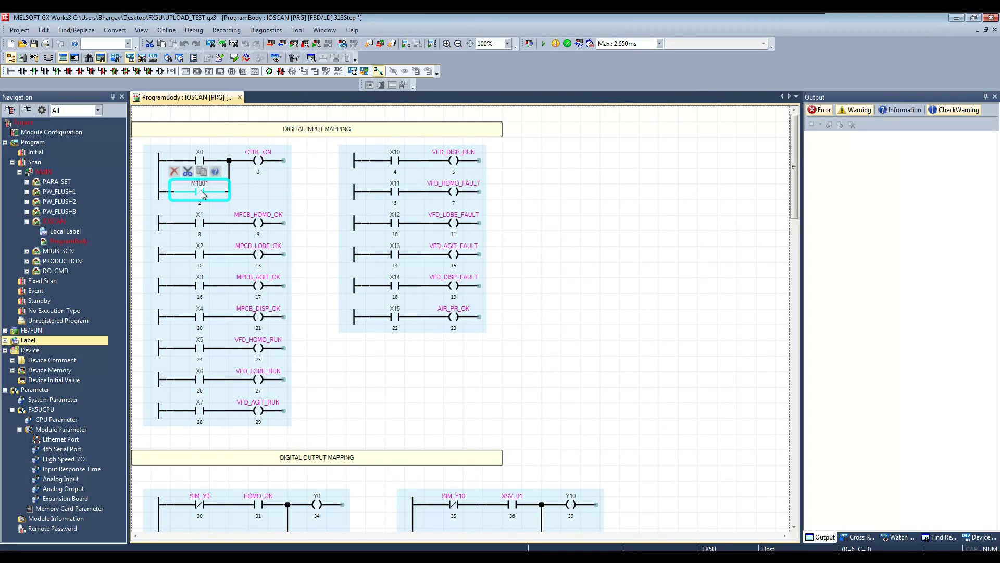
pyautogui.hotkey('ctrl', 'alt', 'F10')
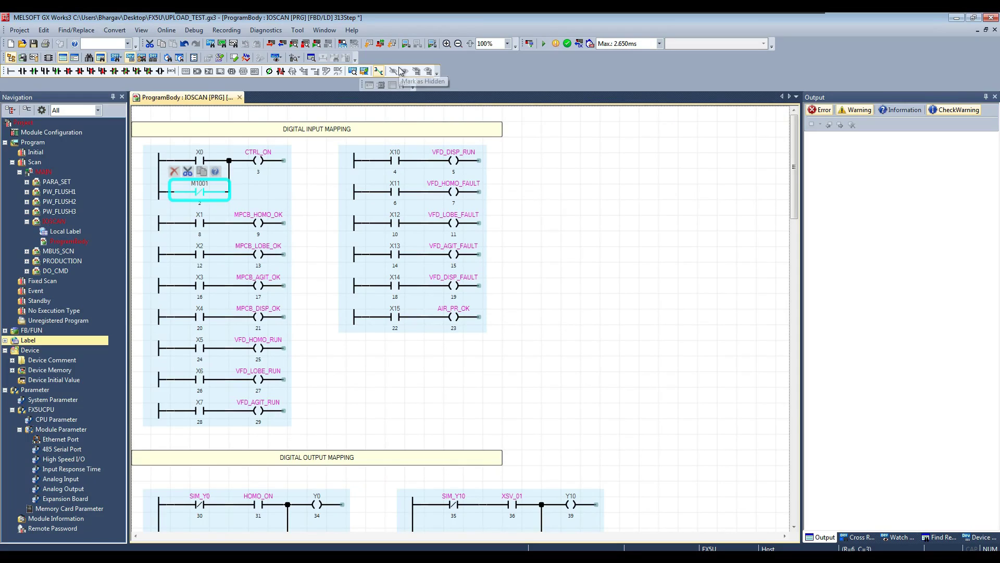
pyautogui.click(381, 45)
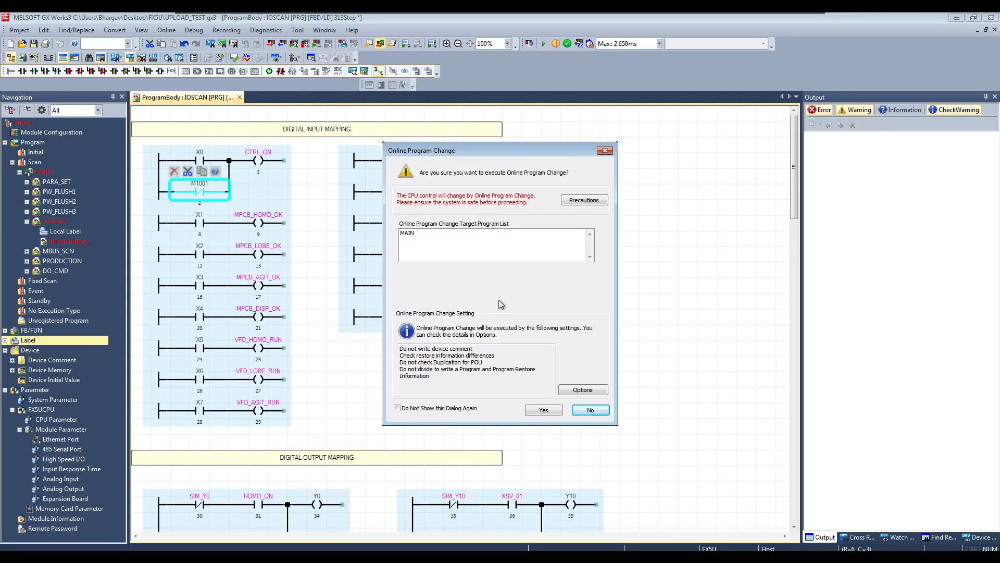
# Confirm the online change, then briefly monitor IOSCAN to check M1001 is normally closed
pyautogui.click(556, 415)
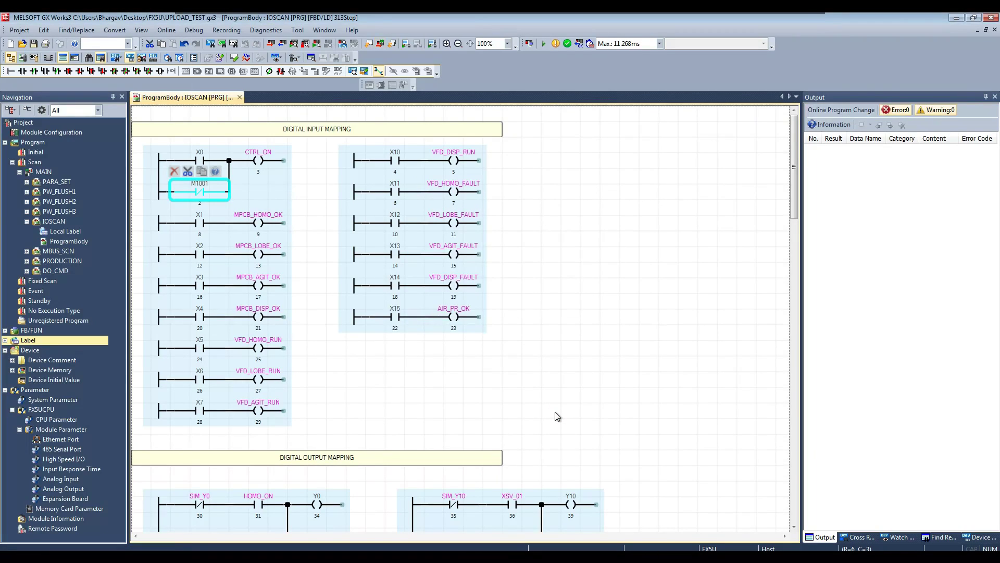
pyautogui.click(316, 44)
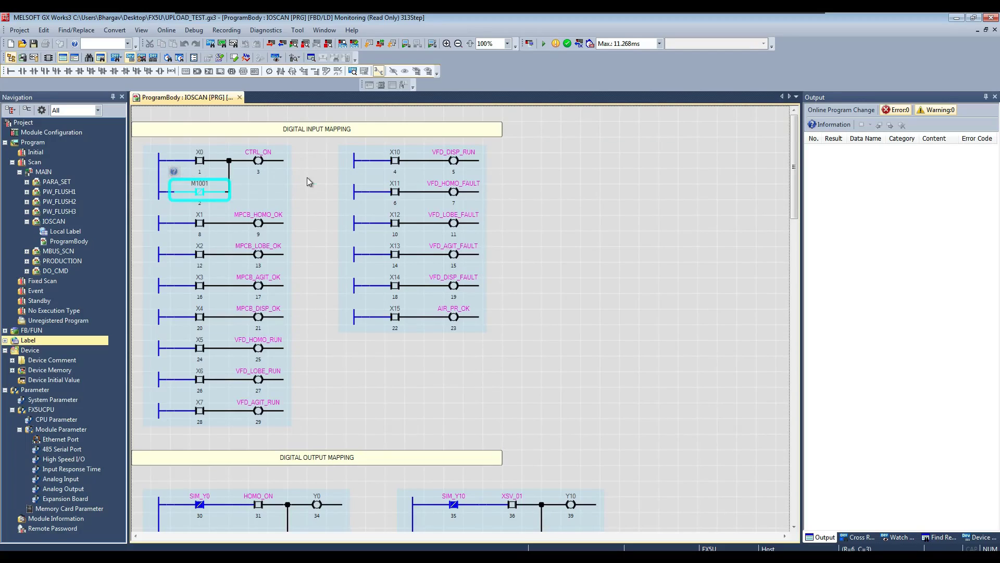
pyautogui.click(308, 179)
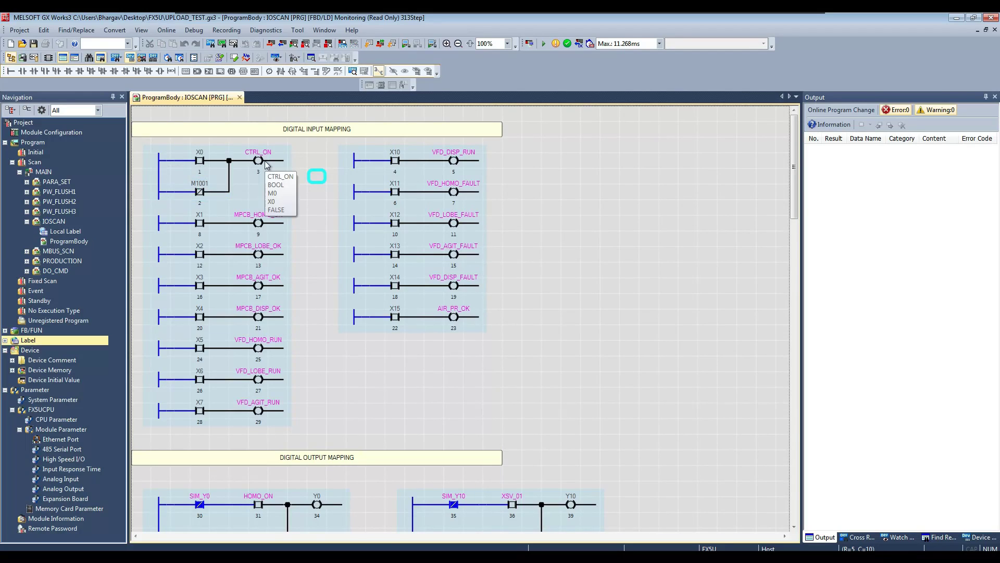
pyautogui.click(329, 44)
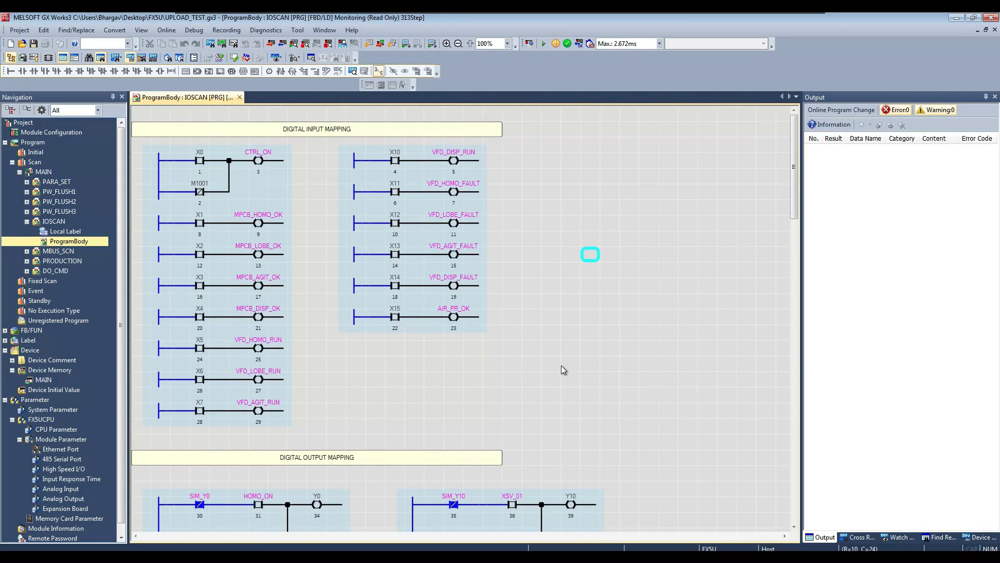
# Write the whole UPLOAD_TEST project to the PLC, allowing remote STOP and overwriting all files, then return the CPU to RUN
pyautogui.click(270, 45)
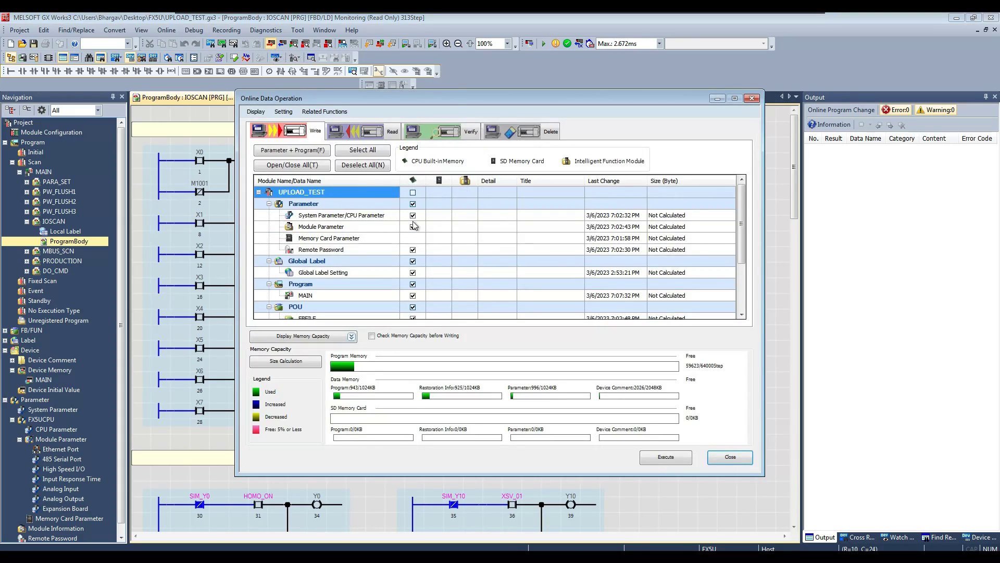
pyautogui.click(413, 193)
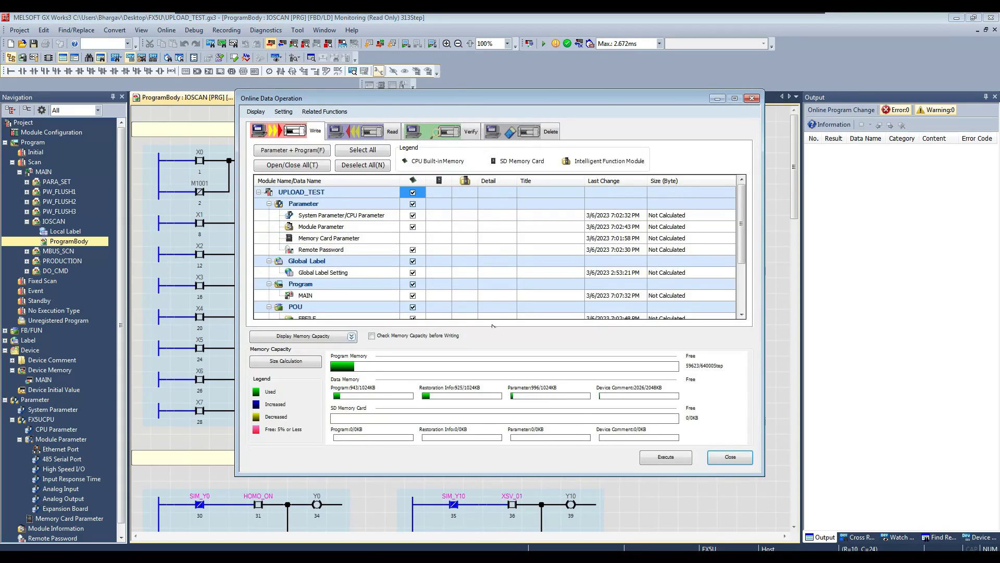
pyautogui.click(654, 458)
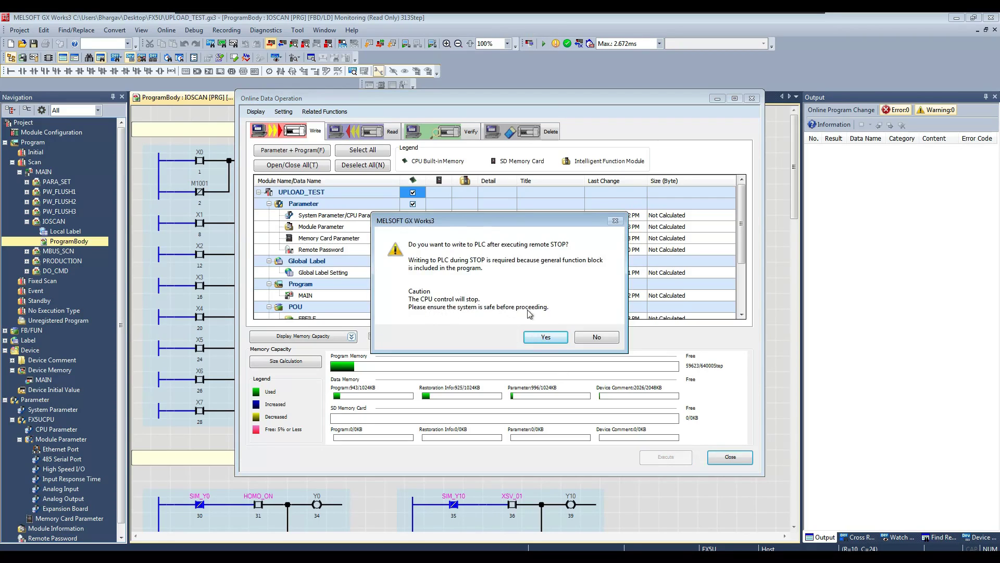
pyautogui.click(547, 336)
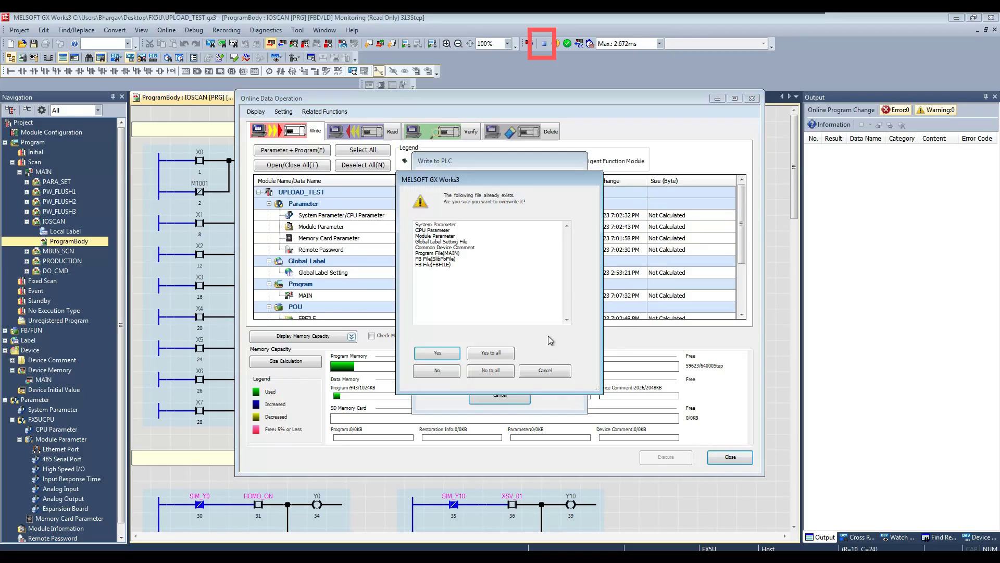
pyautogui.click(508, 353)
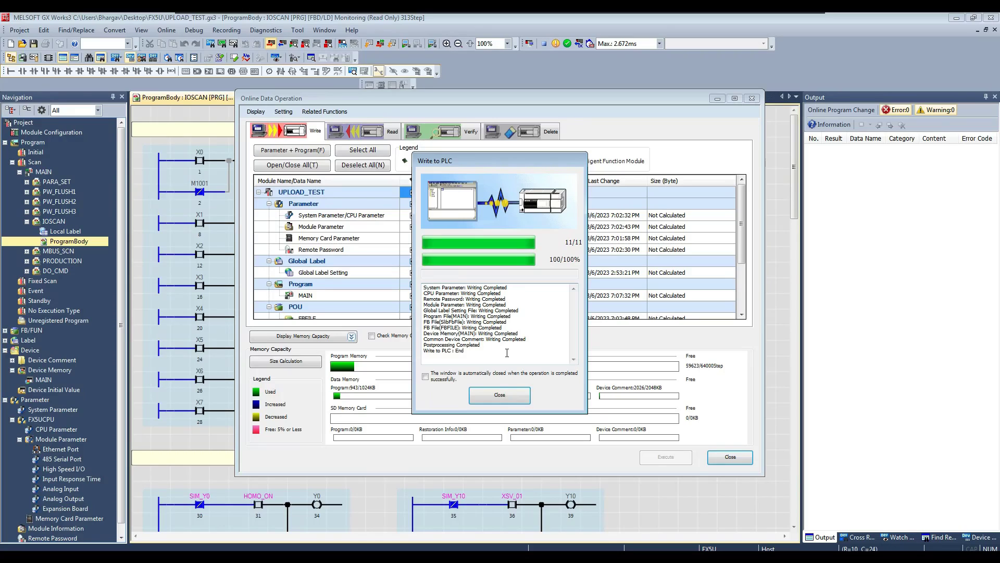
pyautogui.click(495, 397)
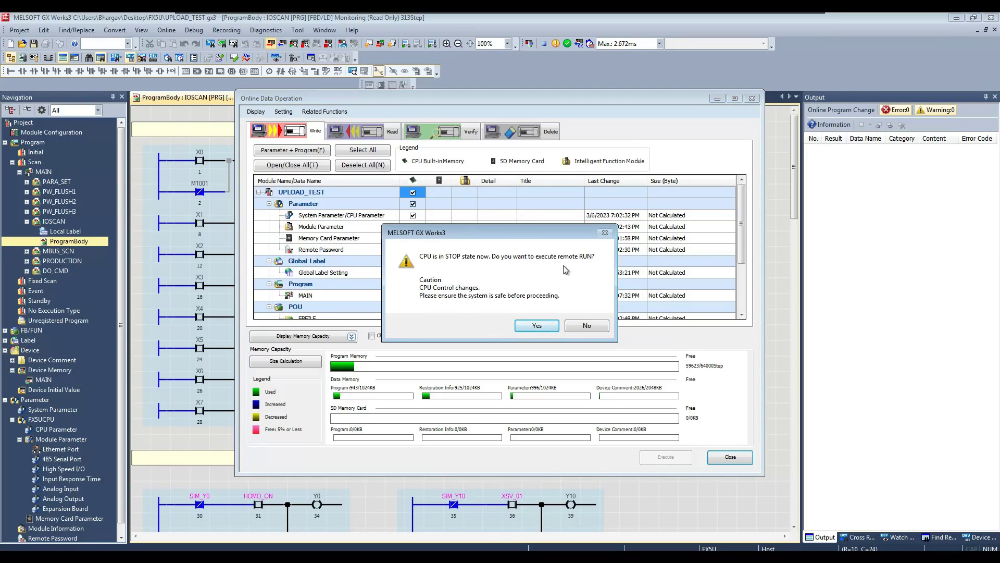
pyautogui.click(530, 331)
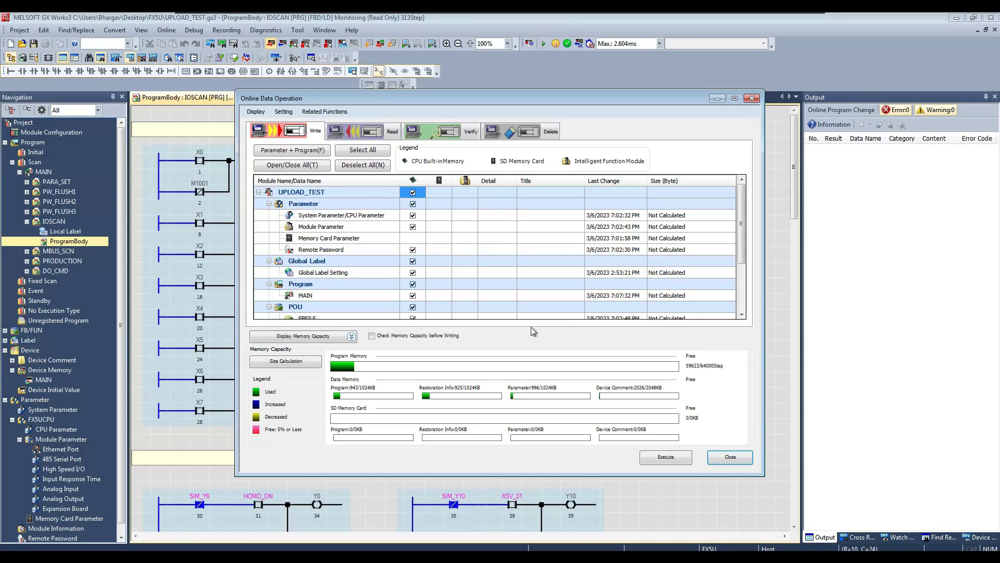
# Stop the CPU through a remote STOP operation
pyautogui.click(716, 458)
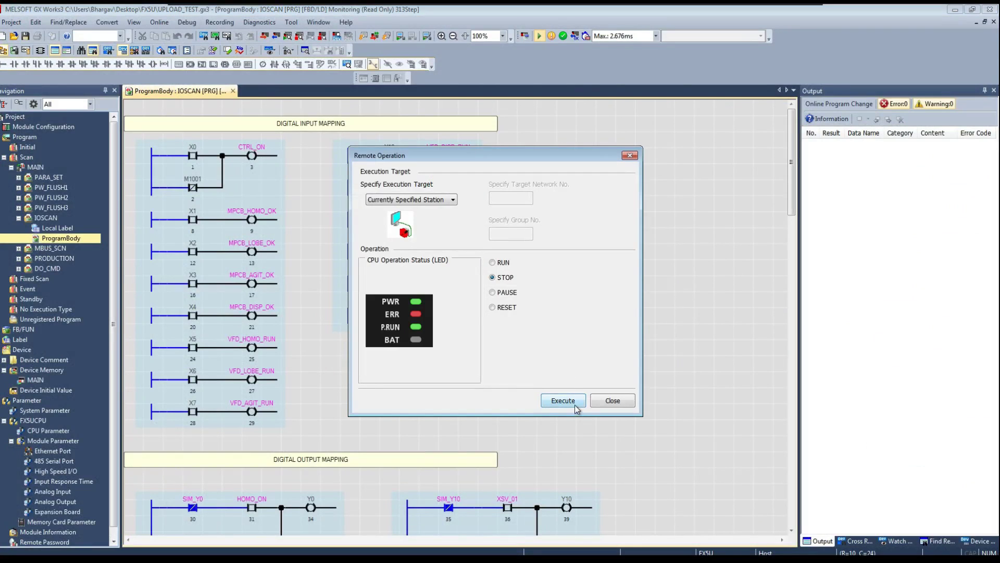
pyautogui.click(575, 407)
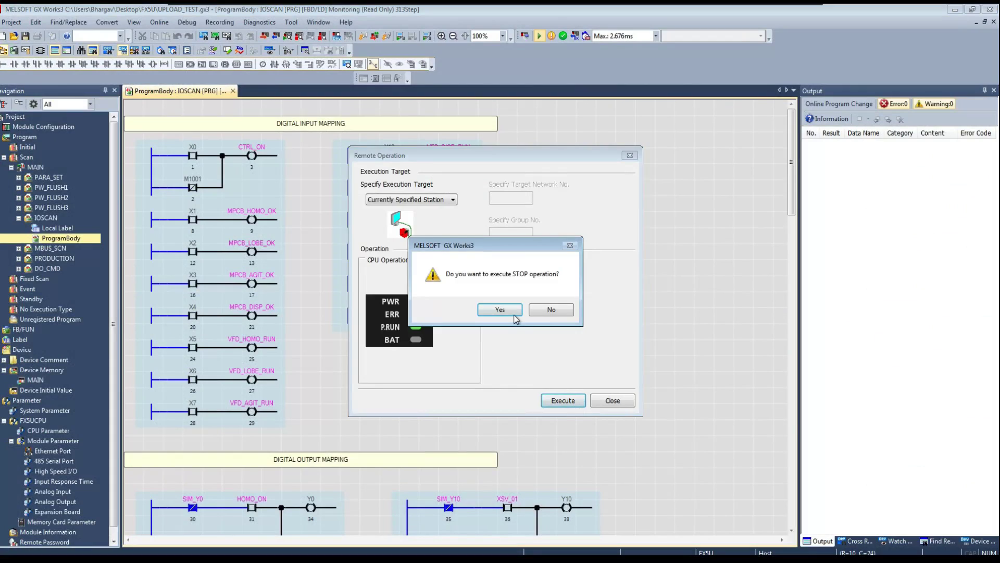
pyautogui.click(514, 314)
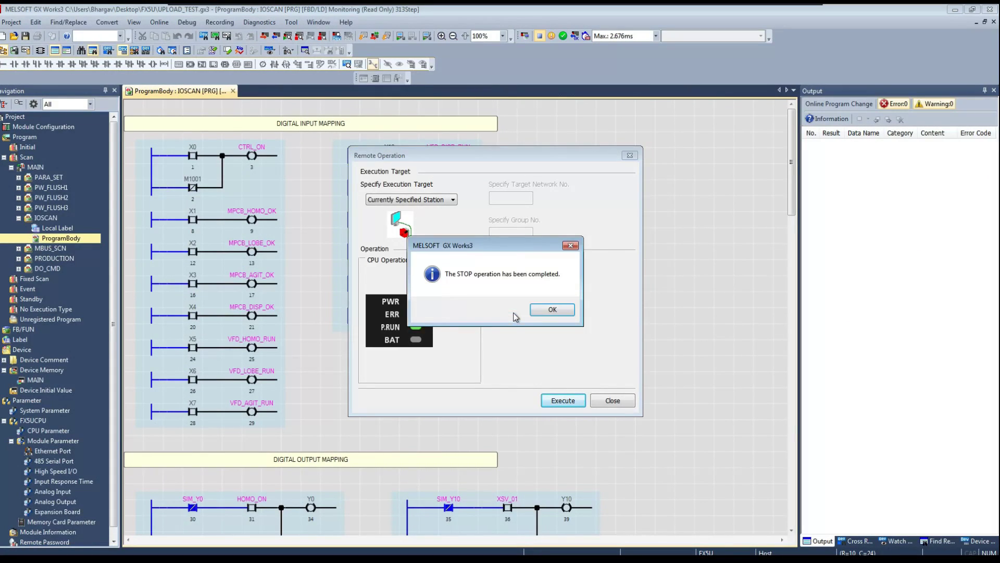
pyautogui.click(547, 312)
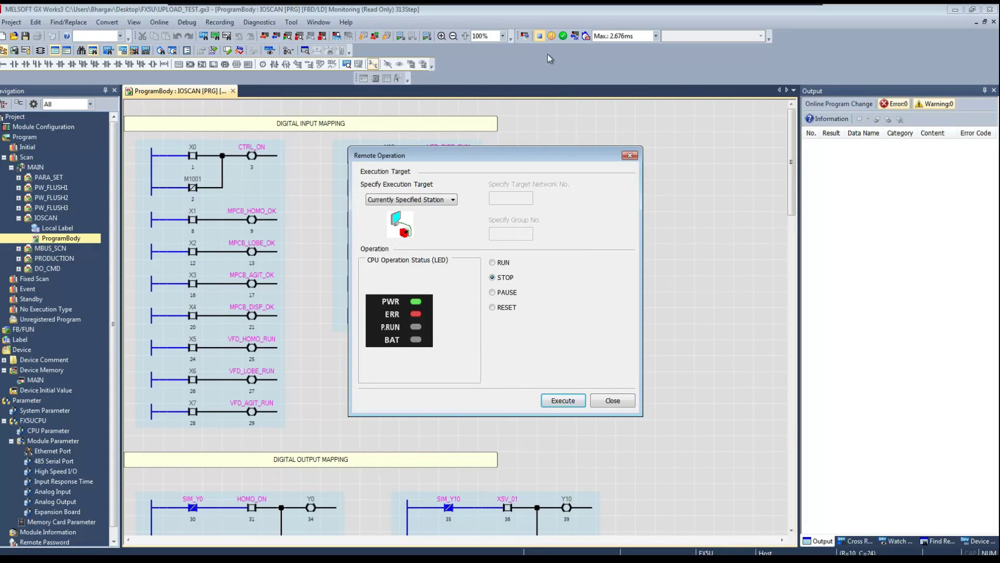
# Switch the CPU back to RUN through Remote Operation and close the window
pyautogui.click(493, 263)
pyautogui.click(560, 400)
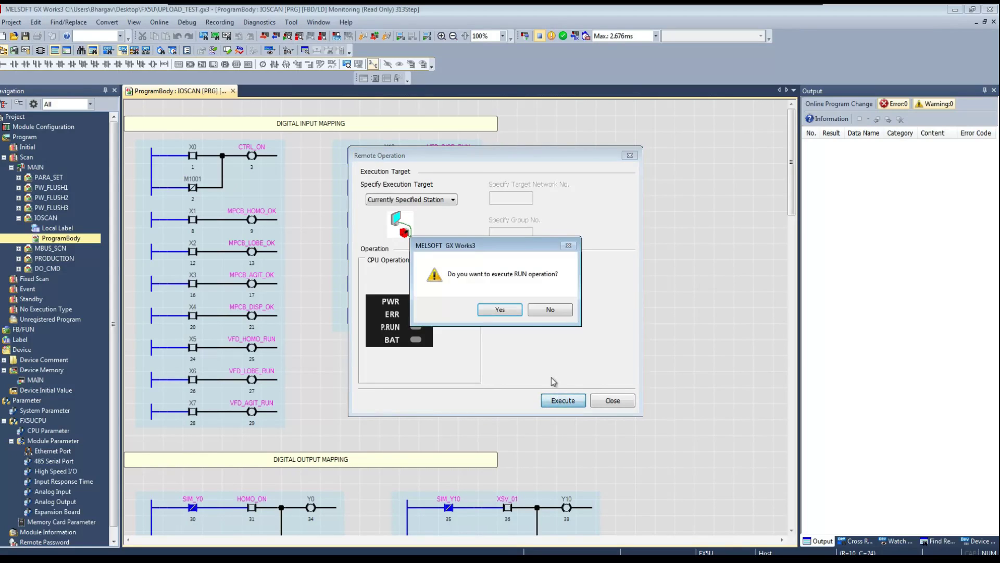
pyautogui.click(515, 311)
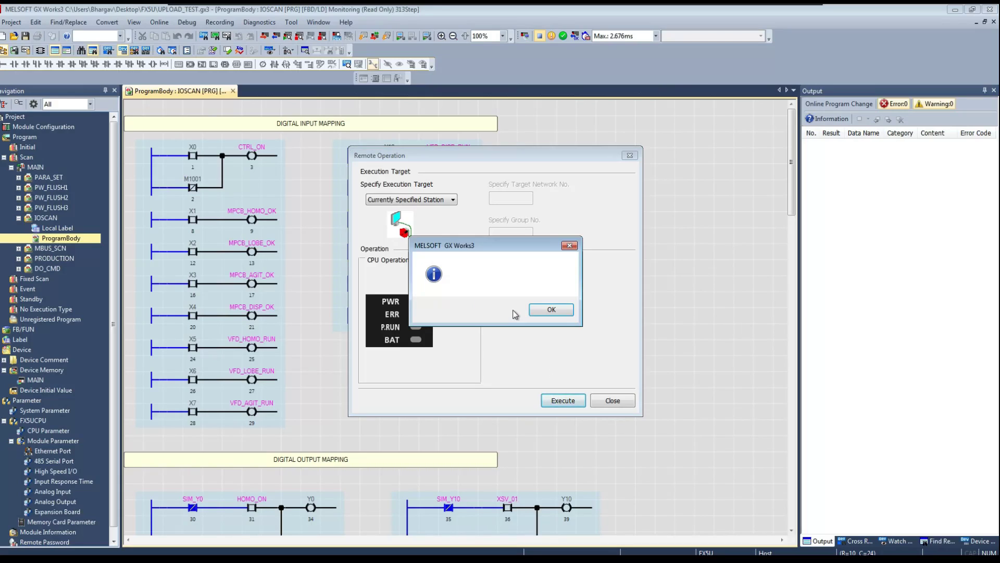
pyautogui.click(542, 312)
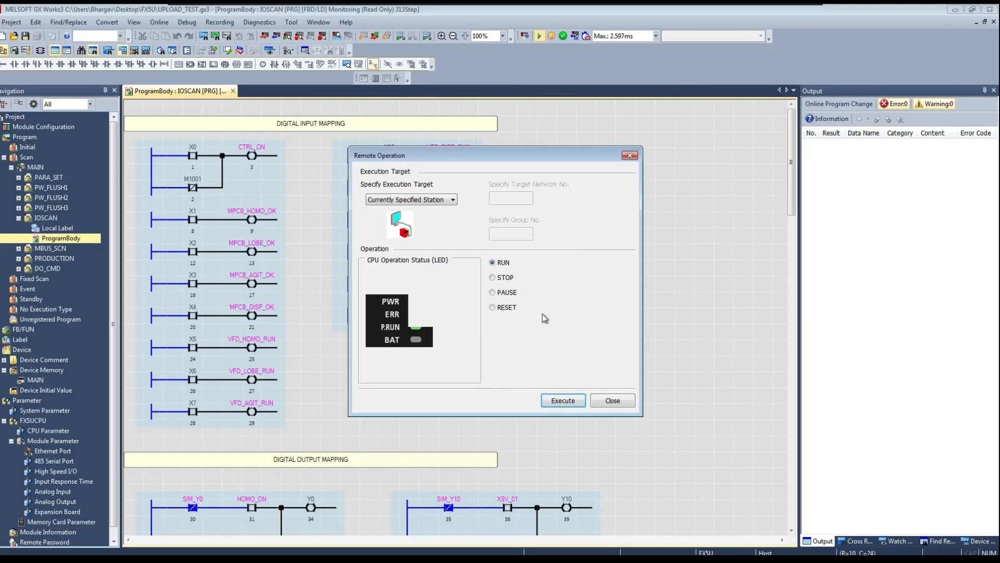
pyautogui.click(614, 399)
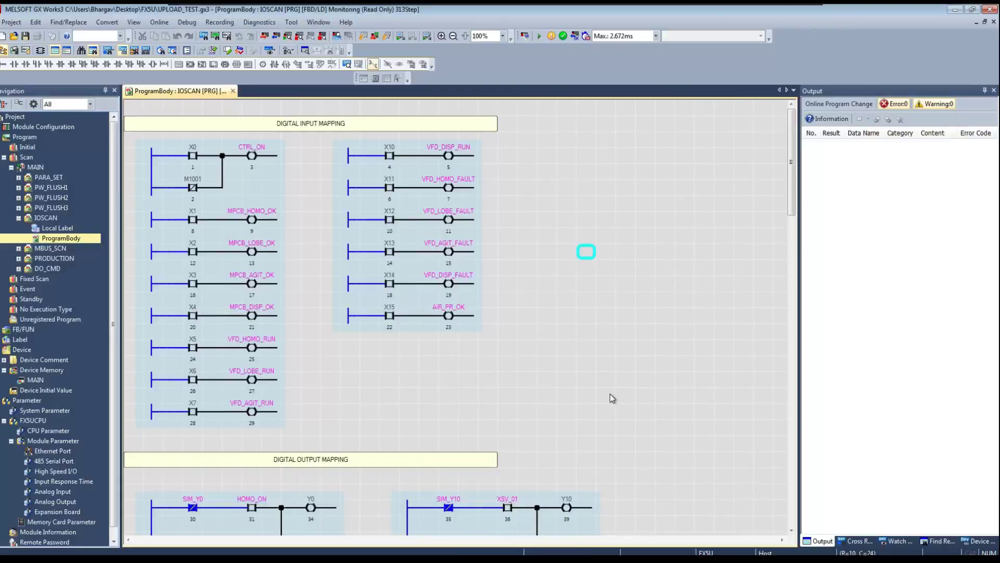